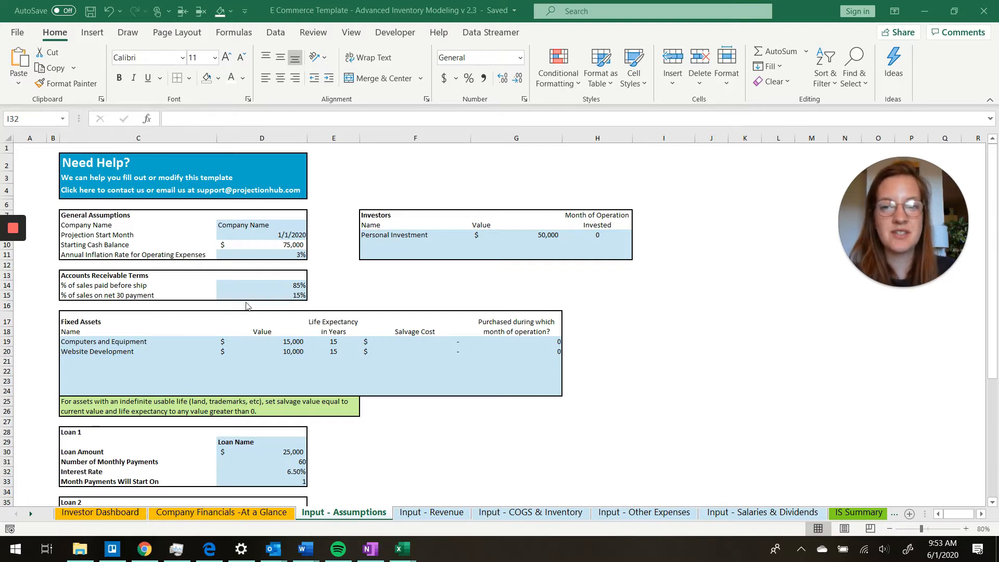
Step: Look over the Input - Assumptions sheet, from the general assumptions and investors tables to the loan tables
{"action": "scroll", "coordinate": [55, 406], "scroll_direction": "down", "scroll_amount": 6}
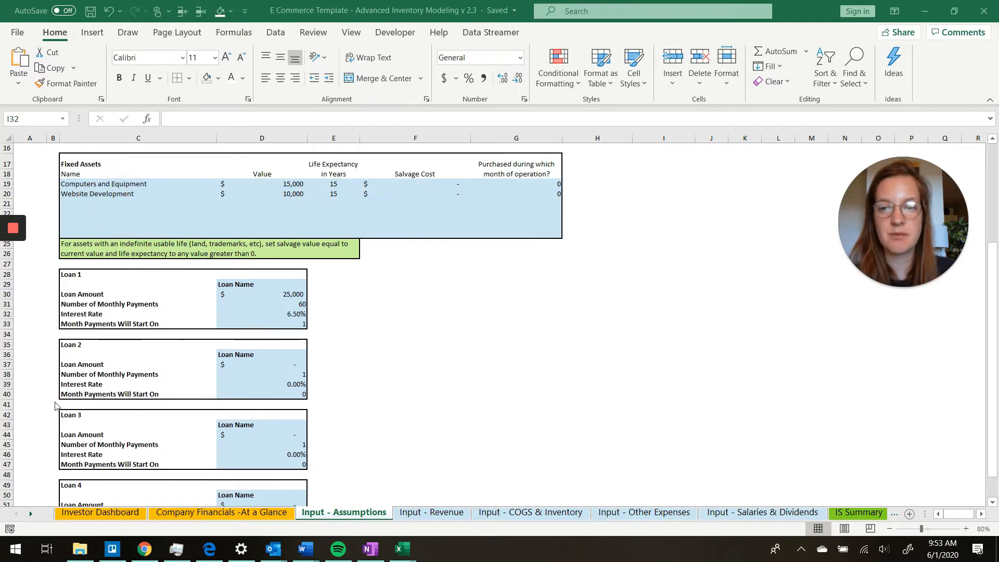
{"action": "scroll", "coordinate": [57, 403], "scroll_direction": "up", "scroll_amount": 6}
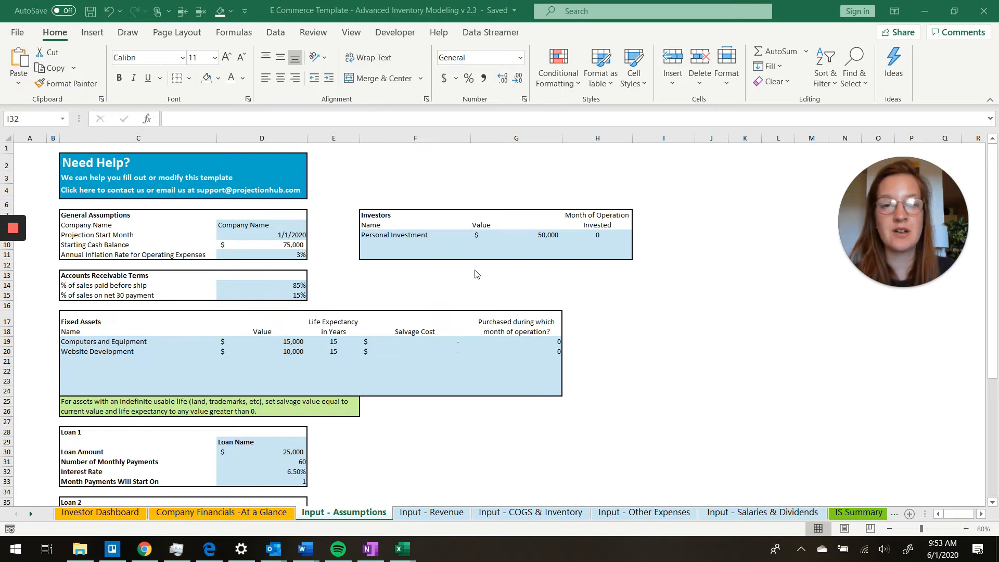
{"action": "scroll", "coordinate": [435, 375], "scroll_direction": "down", "scroll_amount": 2}
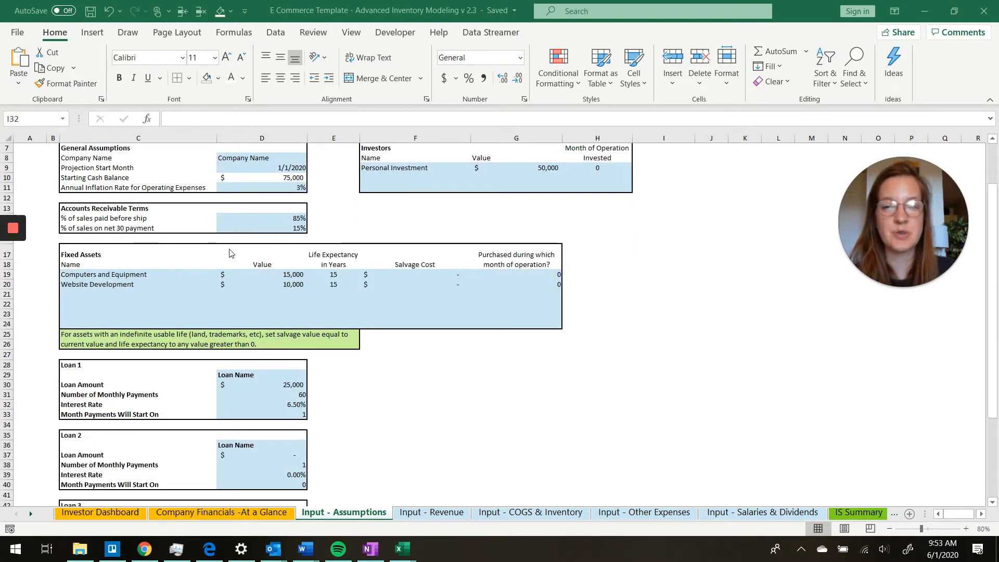
{"action": "scroll", "coordinate": [344, 251], "scroll_direction": "up", "scroll_amount": 1}
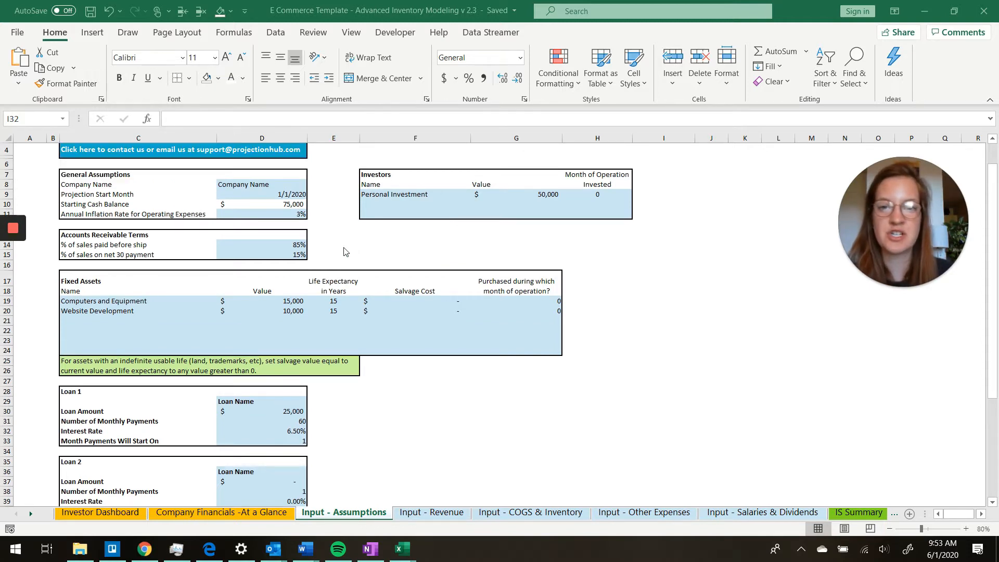
Step: Go through the company name, start month, cash balance, inflation and accounts receivable inputs, continuing to the Fixed Assets rows
{"action": "left_click", "coordinate": [278, 179]}
{"action": "left_click", "coordinate": [251, 185]}
{"action": "key", "text": "Down"}
{"action": "key", "text": "Down"}
{"action": "key", "text": "Down"}
{"action": "key", "text": "Down"}
{"action": "key", "text": "Down"}
{"action": "key", "text": "Down"}
{"action": "key", "text": "Down"}
{"action": "key", "text": "Down"}
{"action": "key", "text": "Down"}
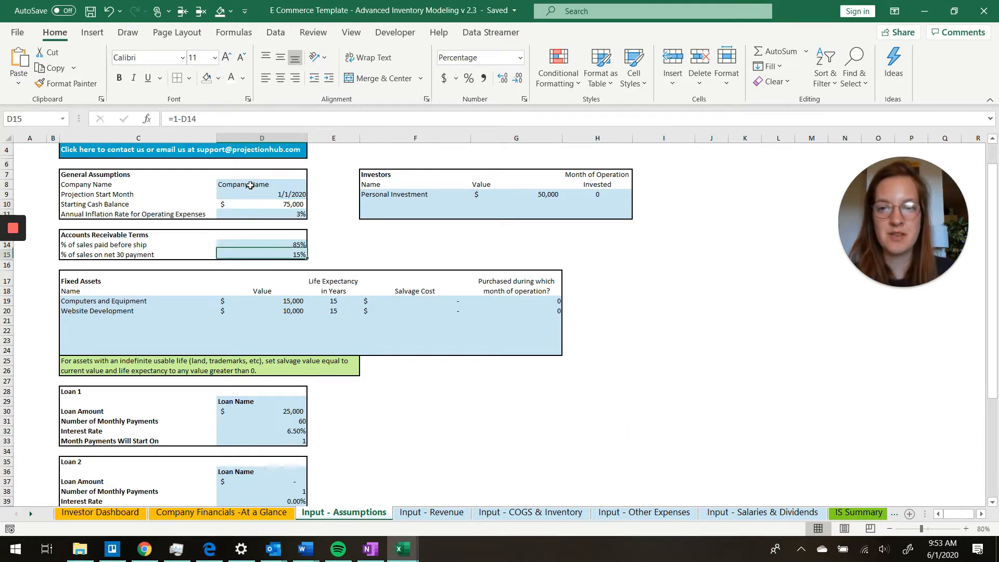
{"action": "key", "text": "Down"}
{"action": "key", "text": "Down"}
{"action": "key", "text": "Down"}
{"action": "key", "text": "Down"}
{"action": "key", "text": "Down"}
{"action": "key", "text": "Down"}
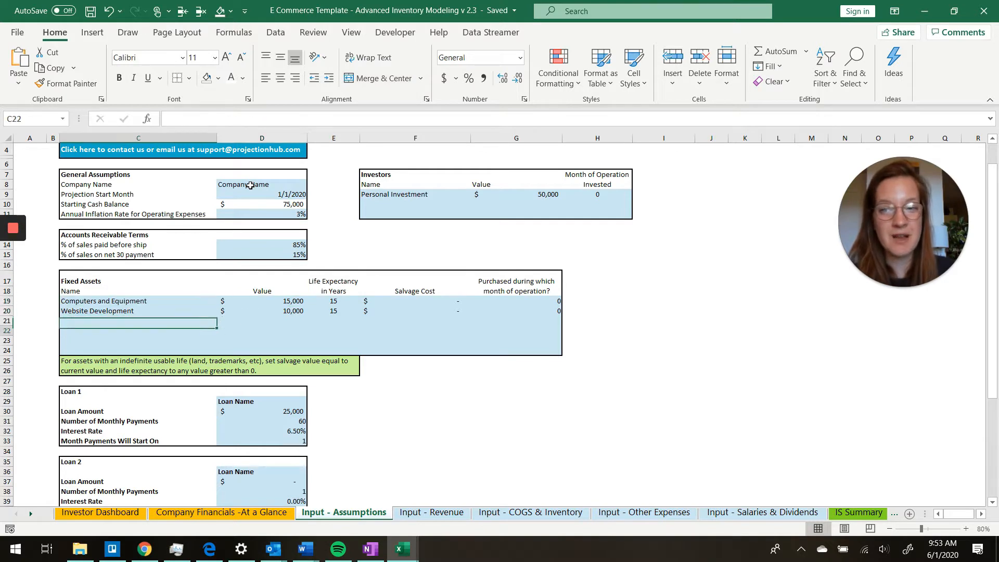
Step: Examine the Fixed Assets columns through the month-of-purchase entry for Computers and Equipment, and the loan tables below
{"action": "key", "text": "Right"}
{"action": "key", "text": "Up"}
{"action": "key", "text": "Up"}
{"action": "key", "text": "Up"}
{"action": "key", "text": "Up"}
{"action": "key", "text": "Up"}
{"action": "key", "text": "Up"}
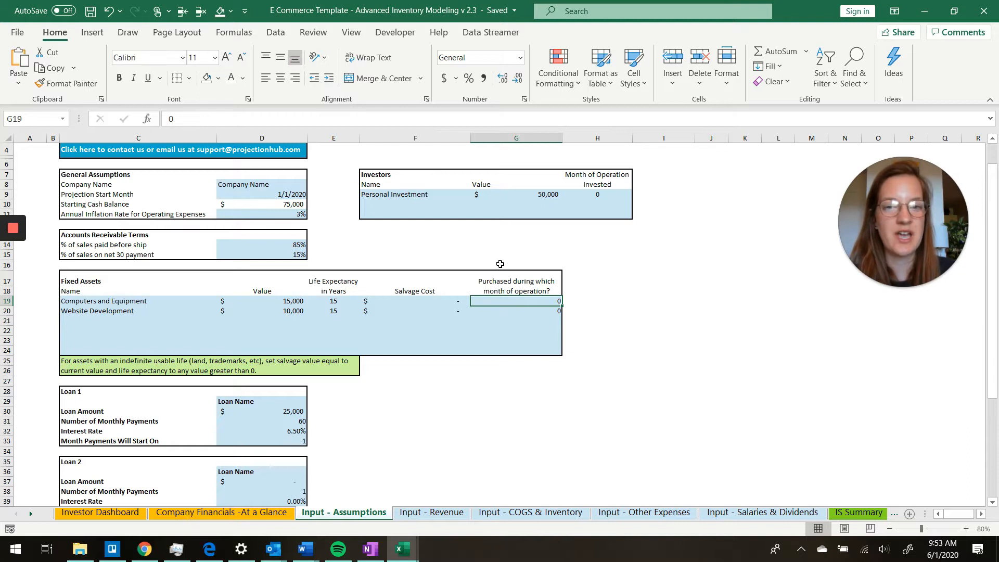
{"action": "scroll", "coordinate": [500, 264], "scroll_direction": "down", "scroll_amount": 1}
{"action": "scroll", "coordinate": [396, 354], "scroll_direction": "down", "scroll_amount": 2}
{"action": "scroll", "coordinate": [395, 351], "scroll_direction": "up", "scroll_amount": 5}
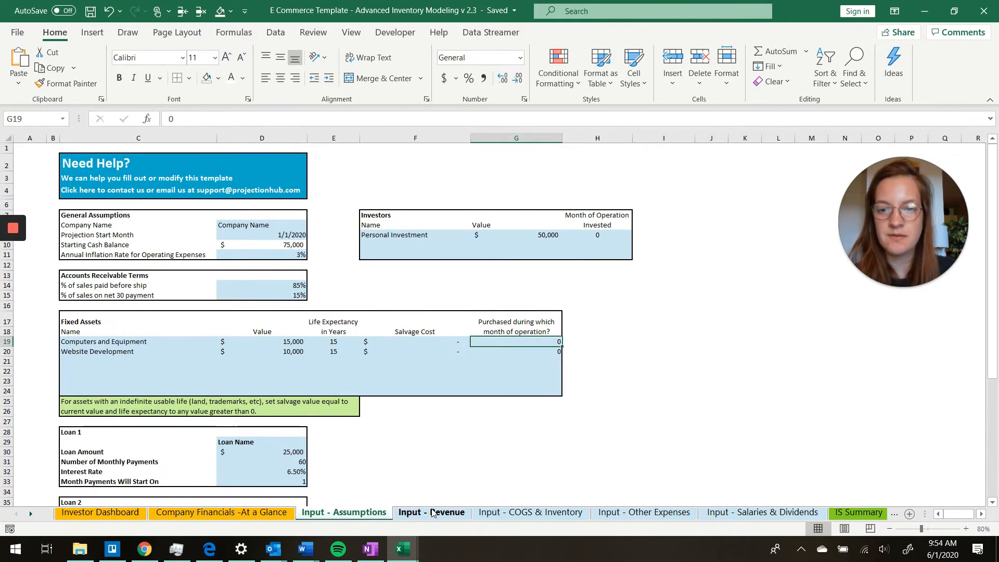
Step: Open the Input - Revenue sheet and examine the website visitor inputs, the visitor purchase percentage and its annual growth rate
{"action": "left_click", "coordinate": [432, 513]}
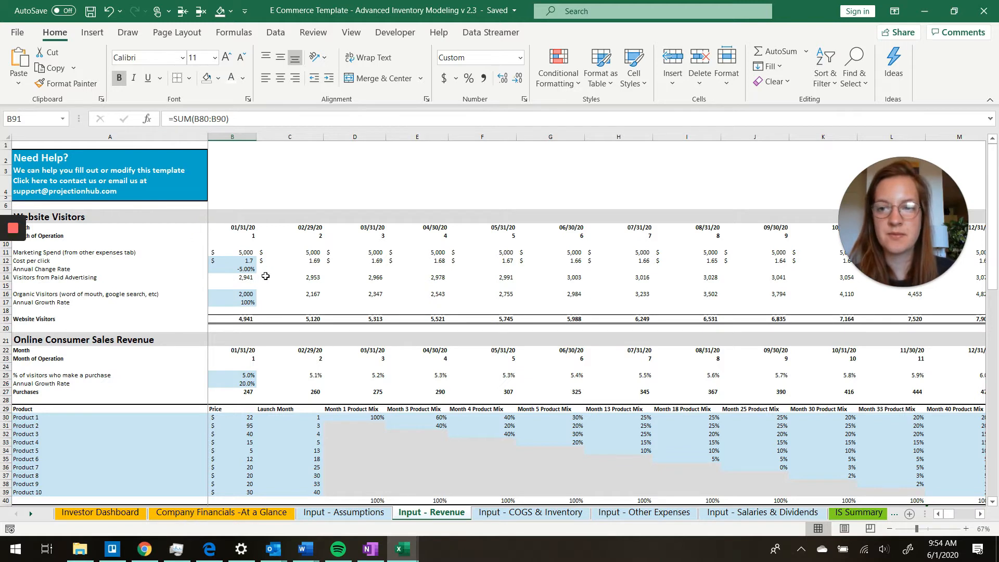
{"action": "scroll", "coordinate": [265, 276], "scroll_direction": "down", "scroll_amount": 3}
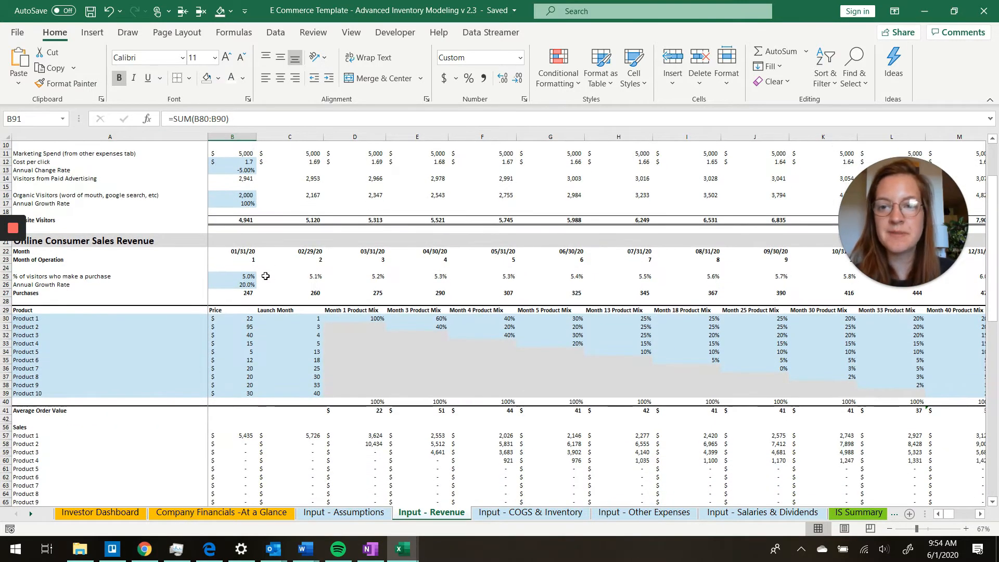
{"action": "left_click", "coordinate": [242, 276]}
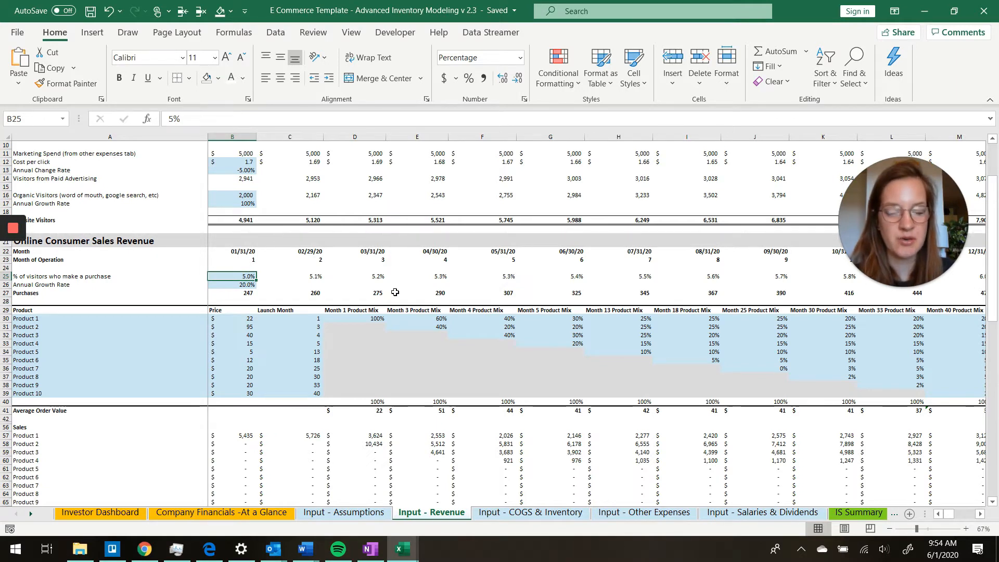
{"action": "key", "text": "Down"}
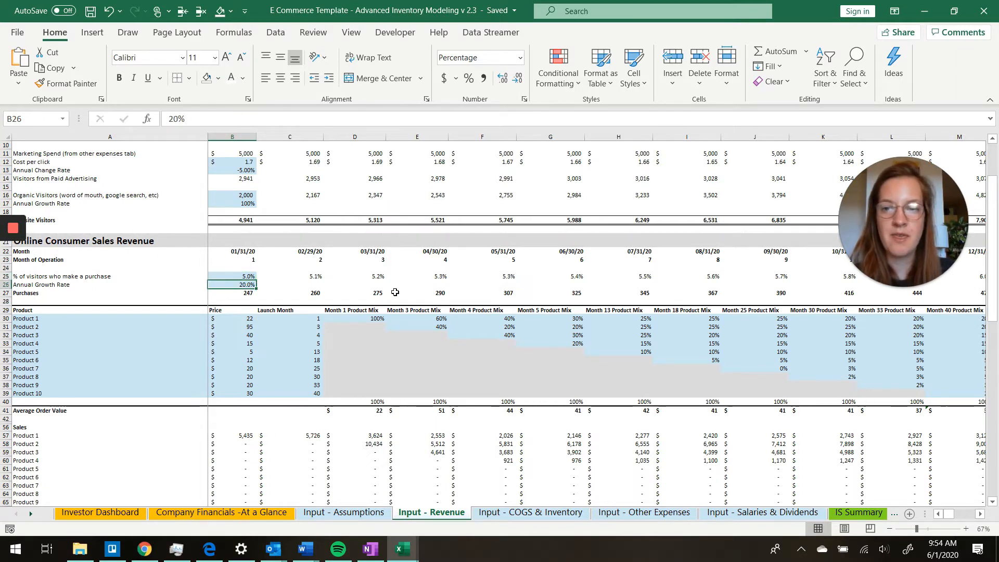
{"action": "key", "text": "Down"}
{"action": "key", "text": "Down"}
{"action": "key", "text": "Down"}
{"action": "key", "text": "Down"}
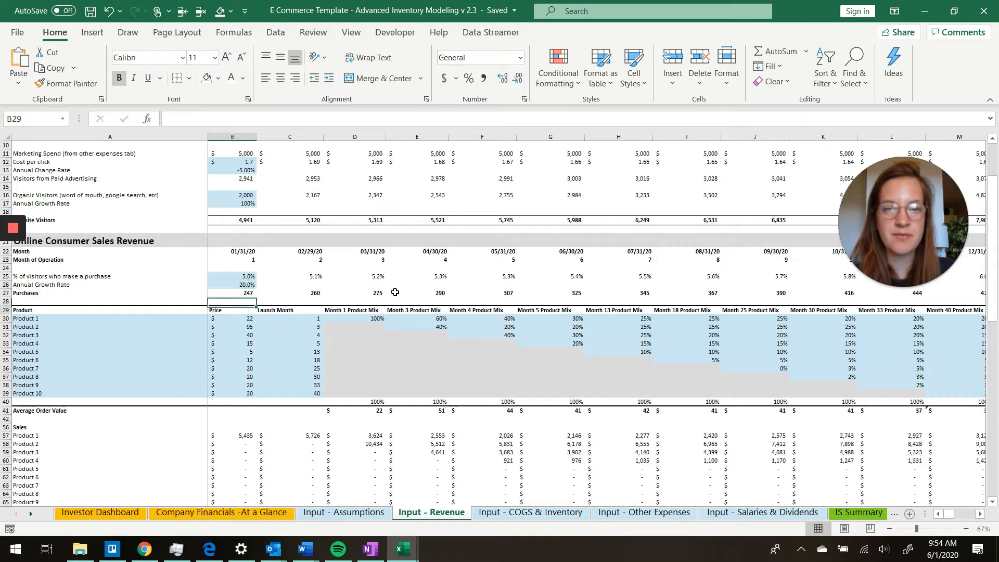
Step: Examine each product's price, launch month and monthly product mix, along with the online consumer sales calculated below
{"action": "scroll", "coordinate": [345, 378], "scroll_direction": "down", "scroll_amount": 1}
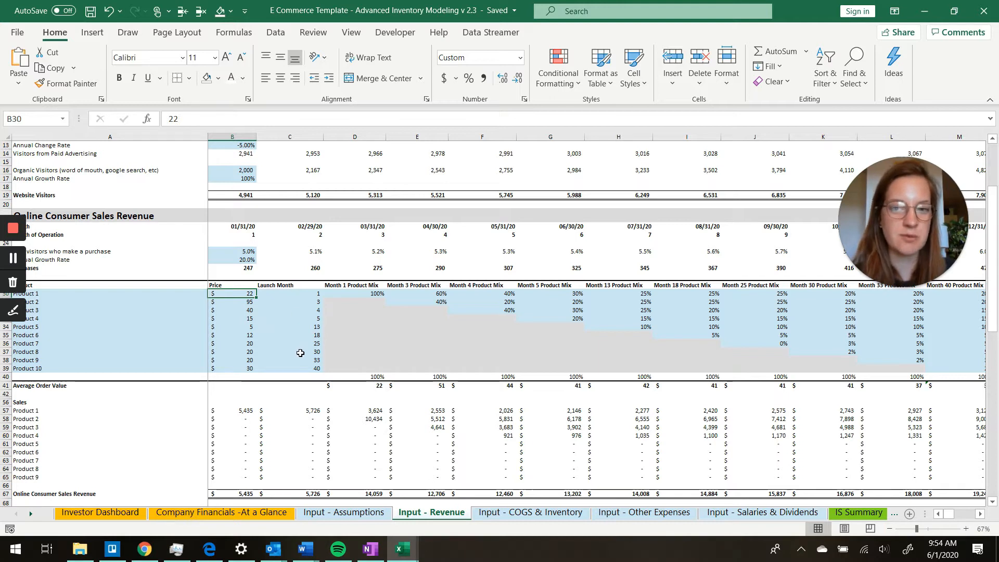
{"action": "scroll", "coordinate": [392, 332], "scroll_direction": "right", "scroll_amount": 1}
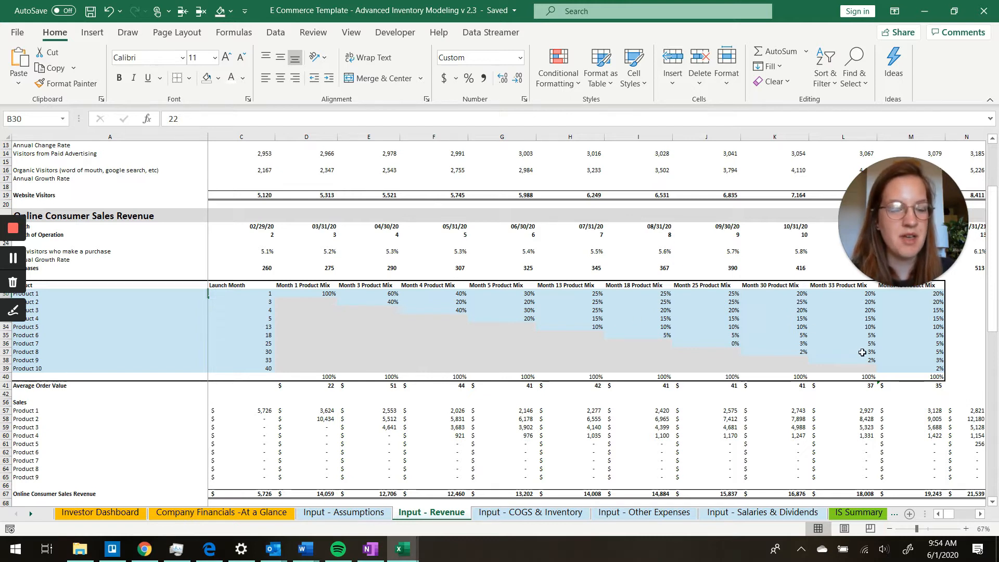
{"action": "scroll", "coordinate": [561, 377], "scroll_direction": "left", "scroll_amount": 3}
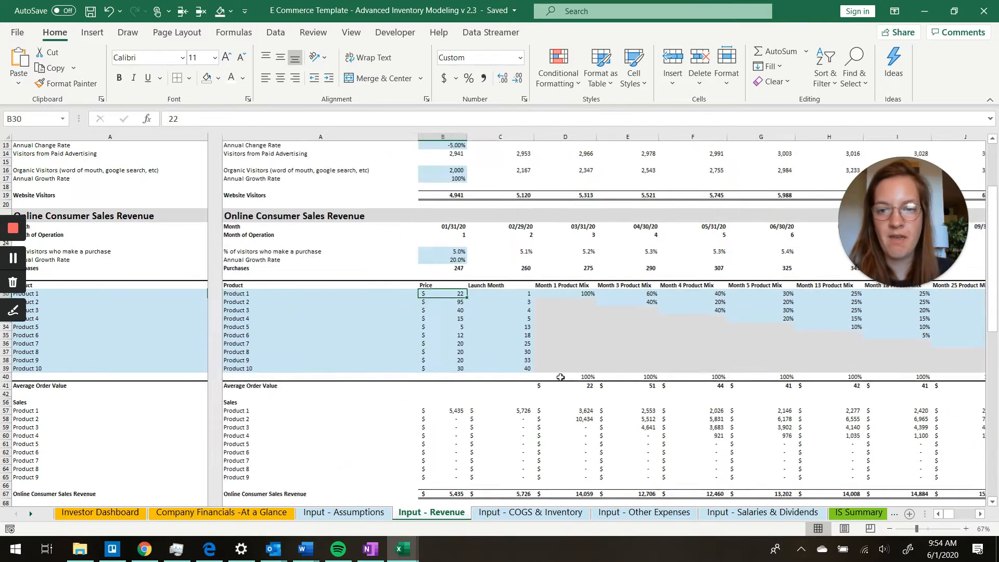
{"action": "scroll", "coordinate": [560, 377], "scroll_direction": "down", "scroll_amount": 1}
{"action": "scroll", "coordinate": [561, 377], "scroll_direction": "down", "scroll_amount": 2}
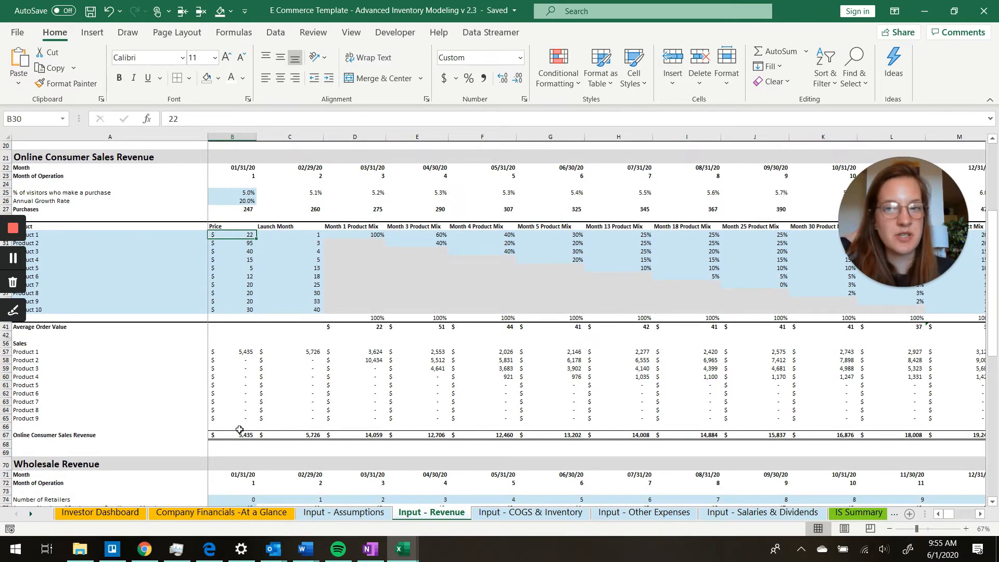
{"action": "scroll", "coordinate": [251, 270], "scroll_direction": "up", "scroll_amount": 1}
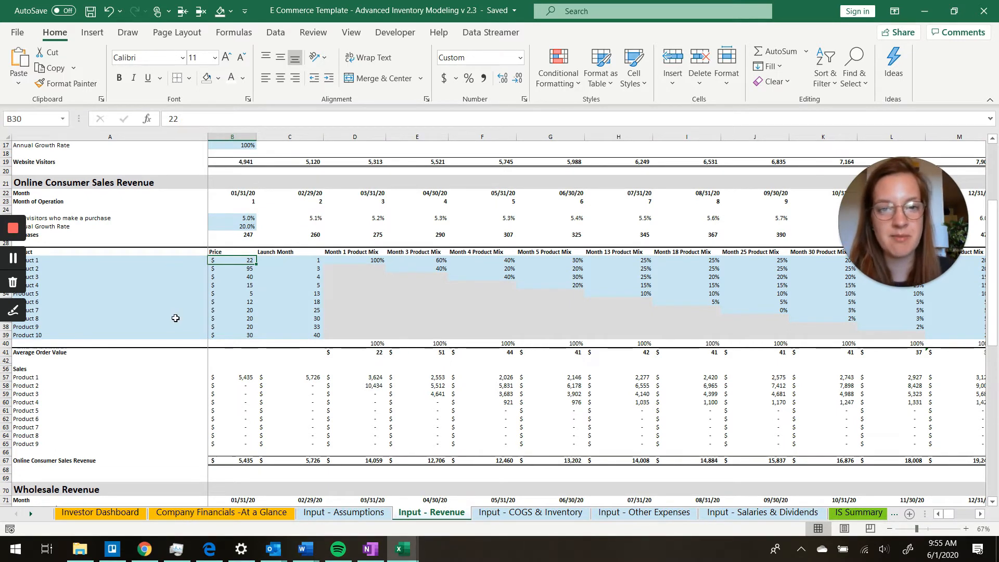
{"action": "scroll", "coordinate": [353, 461], "scroll_direction": "down", "scroll_amount": 3}
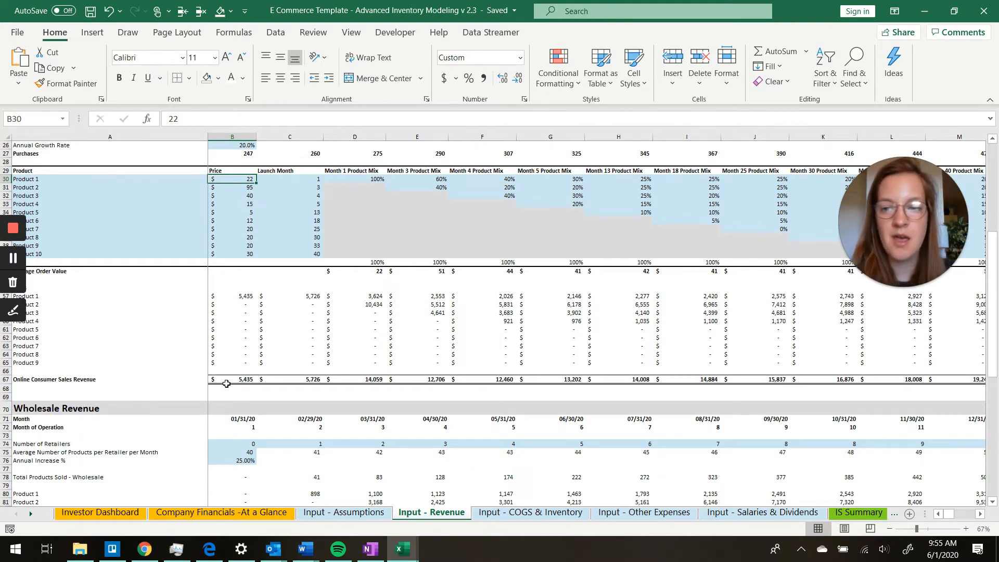
Step: Examine the Wholesale Revenue inputs across the projected months and the revenue summary that feeds the financial statements
{"action": "scroll", "coordinate": [226, 384], "scroll_direction": "down", "scroll_amount": 6}
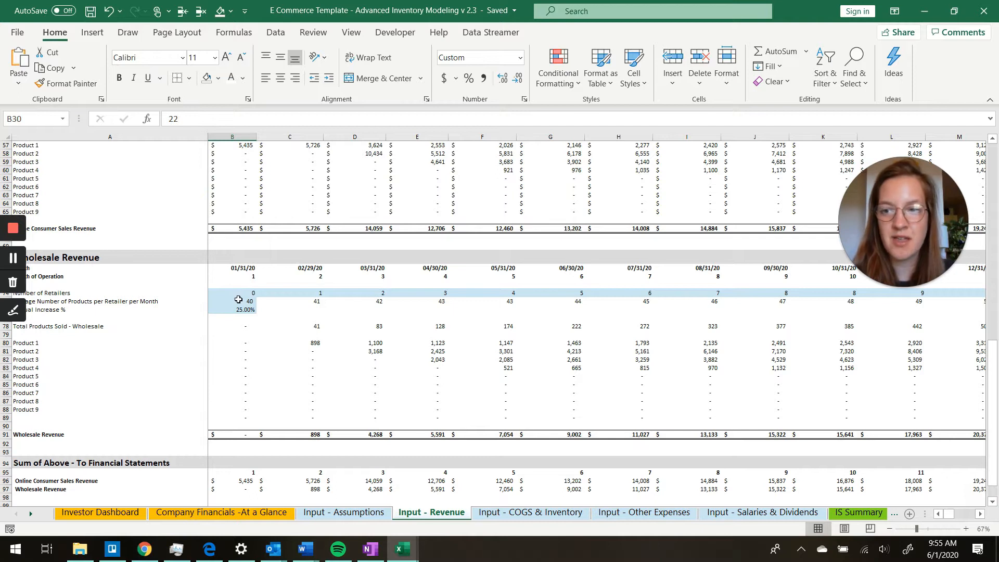
{"action": "scroll", "coordinate": [239, 299], "scroll_direction": "down", "scroll_amount": 4}
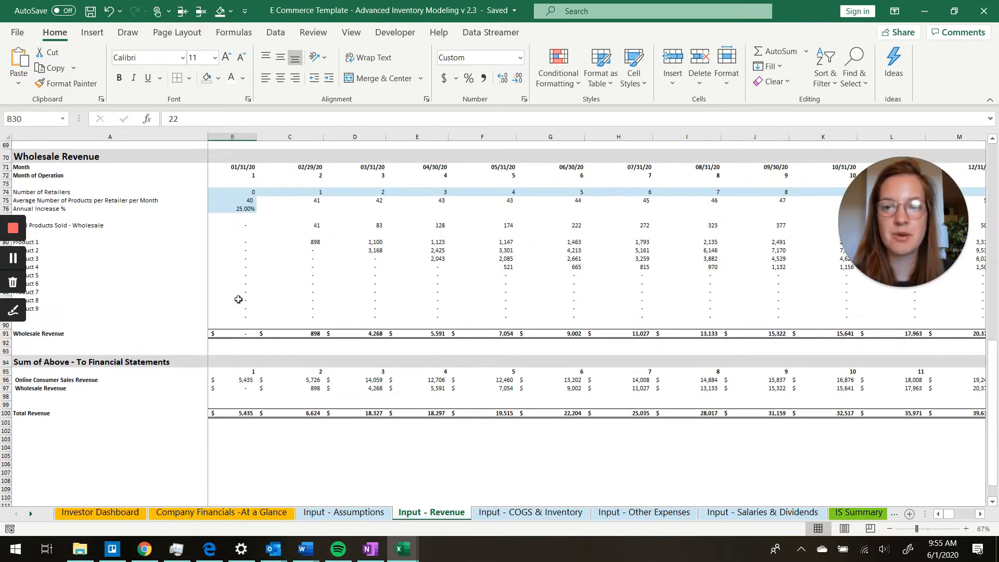
{"action": "scroll", "coordinate": [535, 234], "scroll_direction": "right", "scroll_amount": 7}
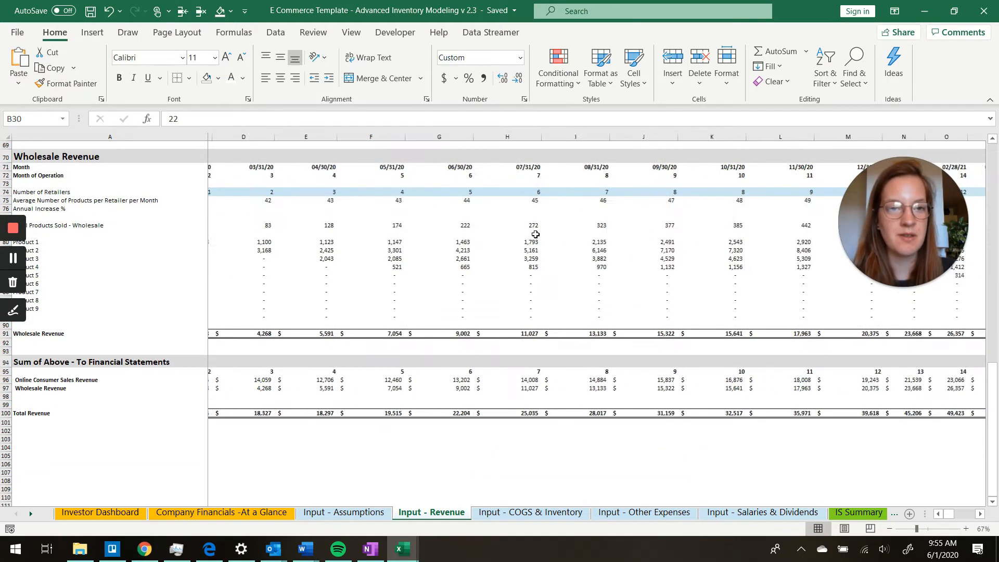
{"action": "scroll", "coordinate": [536, 234], "scroll_direction": "left", "scroll_amount": 7}
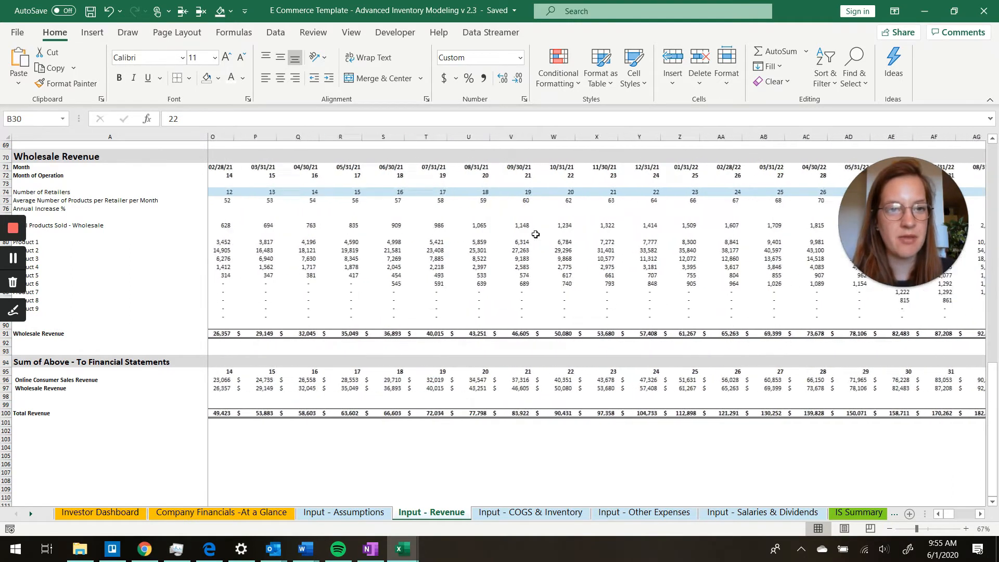
{"action": "scroll", "coordinate": [535, 234], "scroll_direction": "right", "scroll_amount": 1}
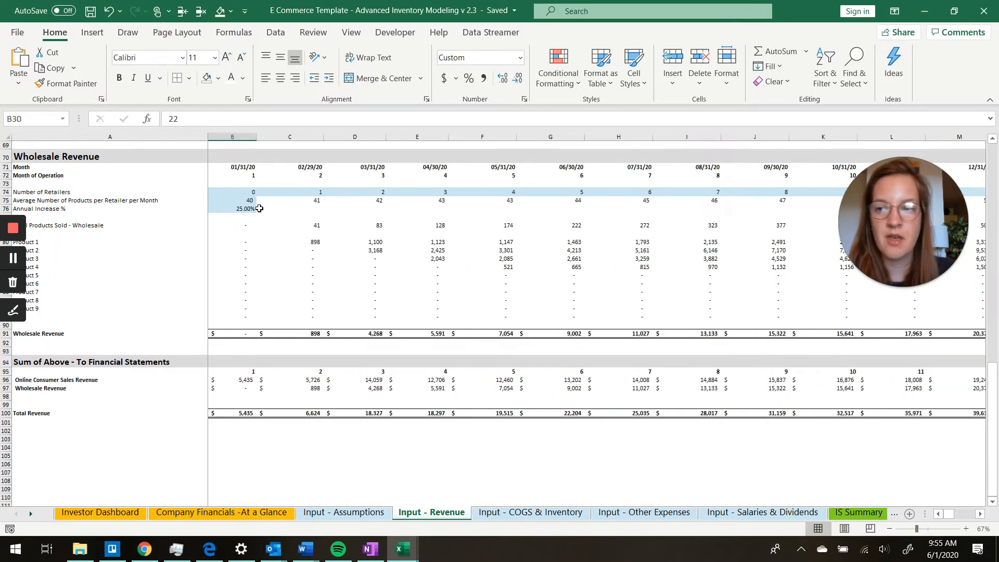
{"action": "scroll", "coordinate": [259, 208], "scroll_direction": "down", "scroll_amount": 3}
{"action": "scroll", "coordinate": [259, 208], "scroll_direction": "left", "scroll_amount": 2}
{"action": "scroll", "coordinate": [259, 208], "scroll_direction": "right", "scroll_amount": 1}
{"action": "scroll", "coordinate": [259, 208], "scroll_direction": "up", "scroll_amount": 2}
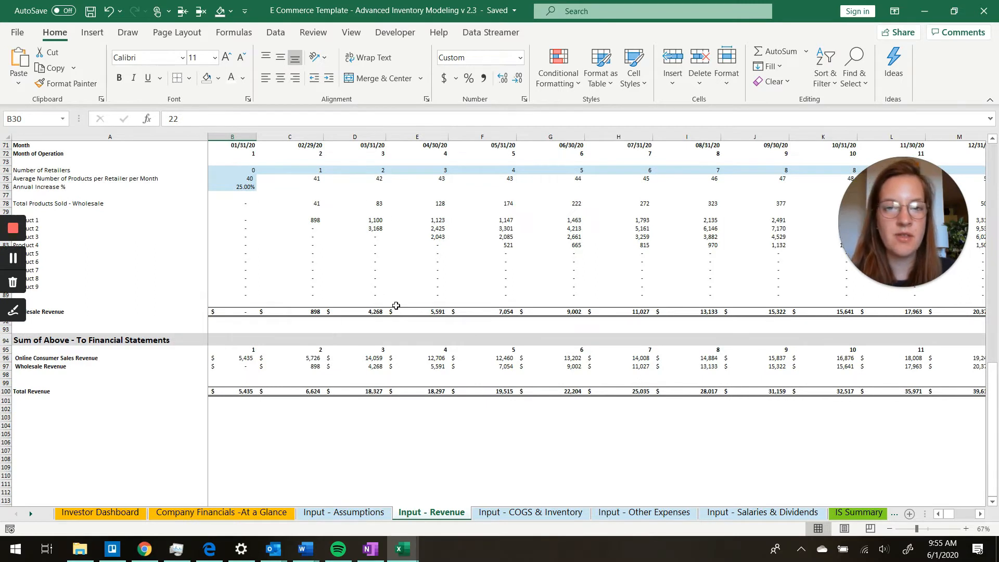
{"action": "scroll", "coordinate": [396, 305], "scroll_direction": "up", "scroll_amount": 17}
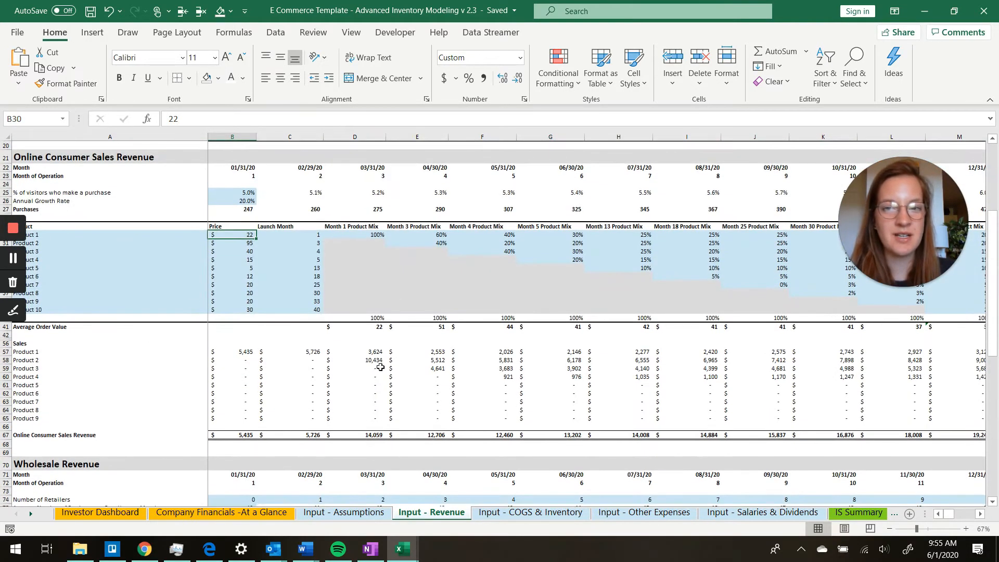
{"action": "scroll", "coordinate": [361, 353], "scroll_direction": "down", "scroll_amount": 11}
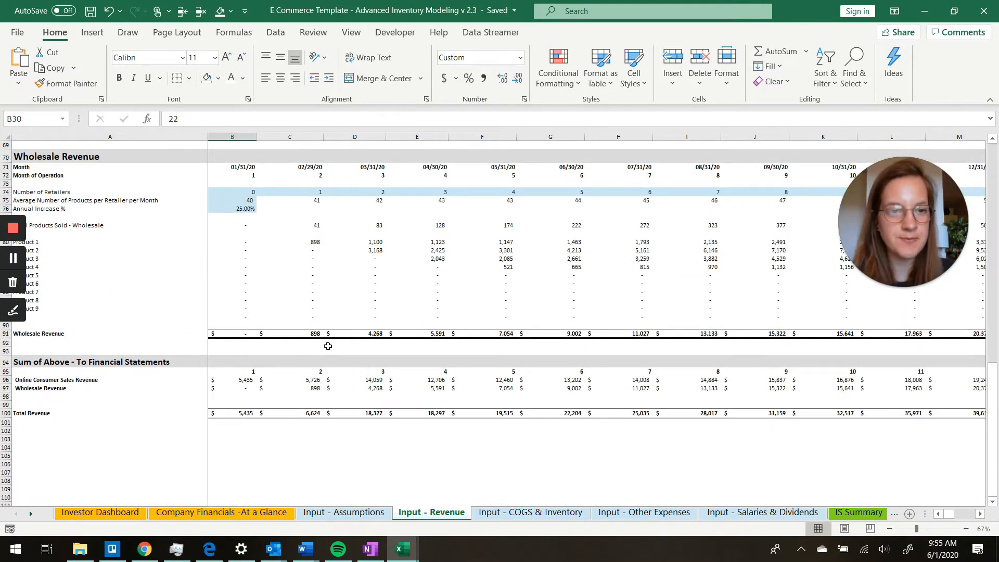
Step: Open the Input - COGS & Inventory sheet and collapse the ribbon to show more of the COGS and inventory tables
{"action": "left_click", "coordinate": [529, 515]}
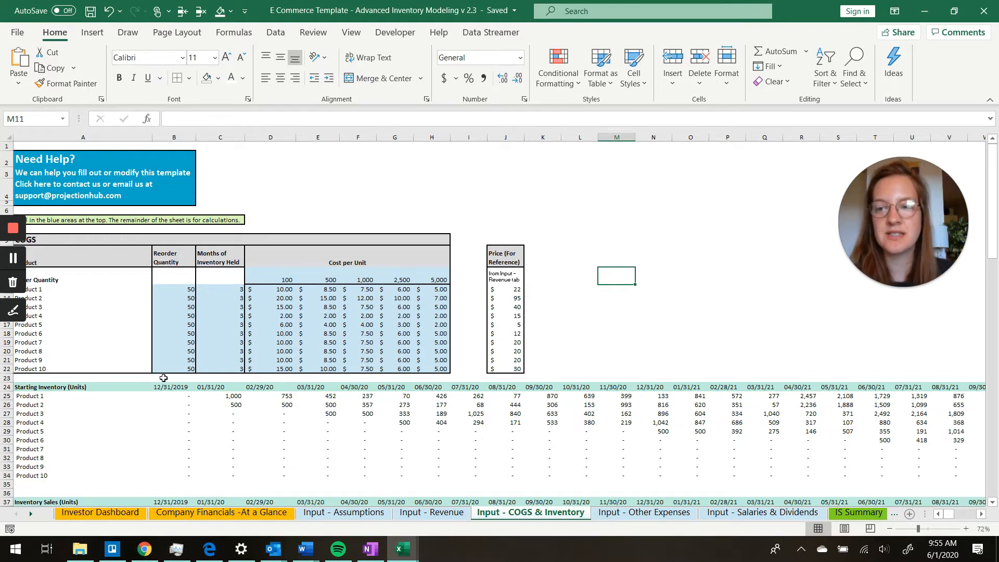
{"action": "scroll", "coordinate": [163, 375], "scroll_direction": "down", "scroll_amount": 3}
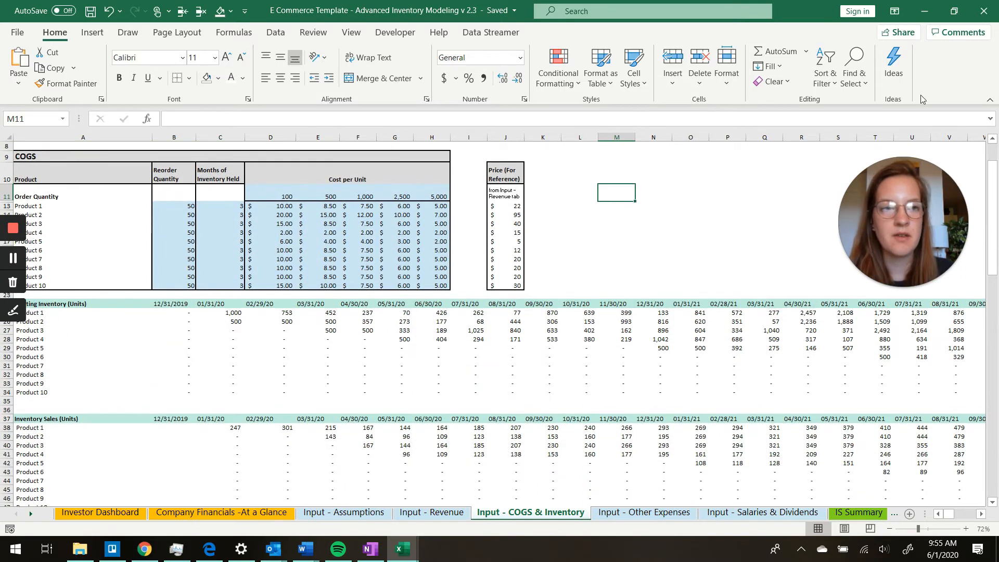
{"action": "left_click", "coordinate": [990, 100]}
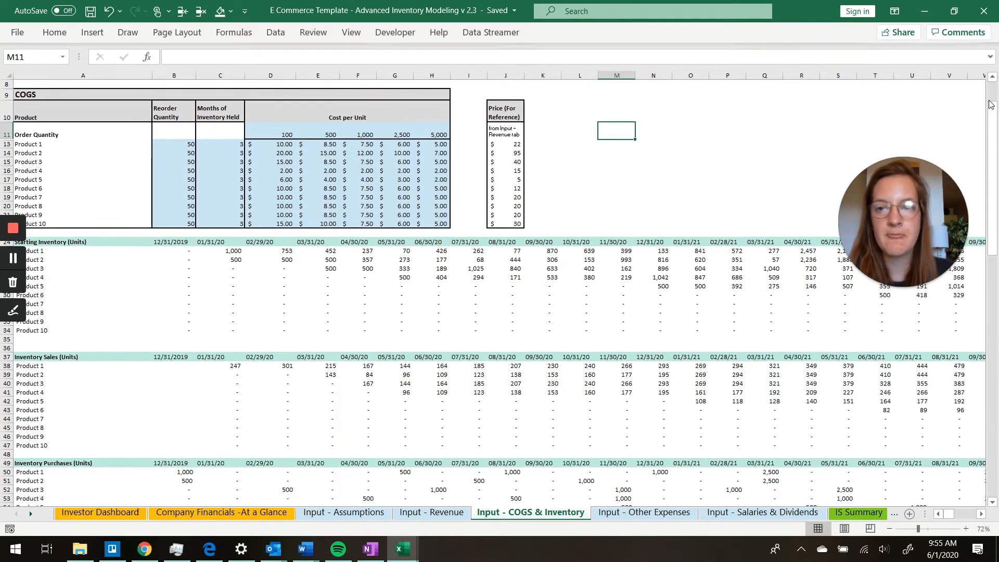
{"action": "scroll", "coordinate": [531, 120], "scroll_direction": "down", "scroll_amount": 1}
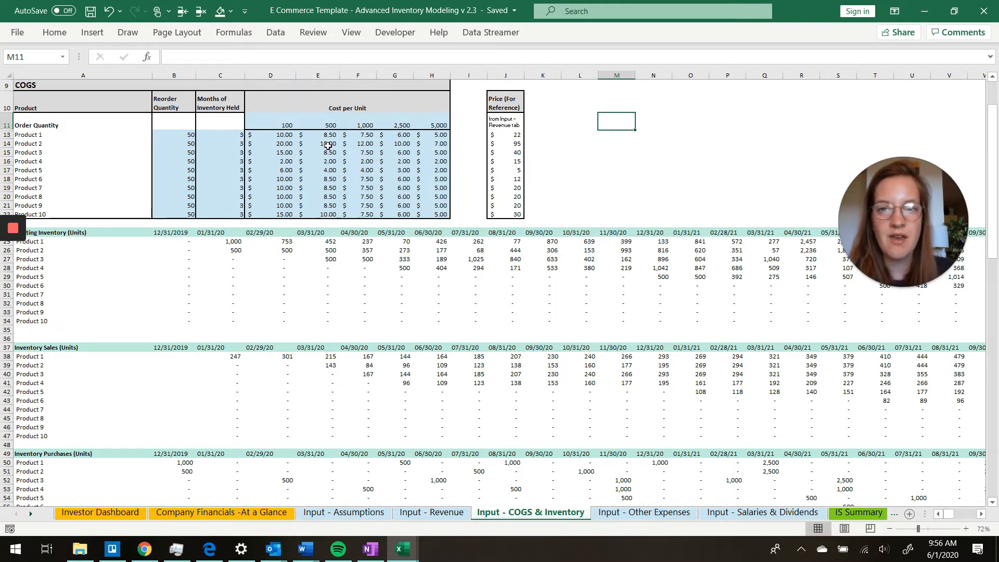
Step: Examine Product 2's cost per unit across the order quantities from 100 to 5,000, and the first order quantity heading
{"action": "left_click", "coordinate": [276, 143]}
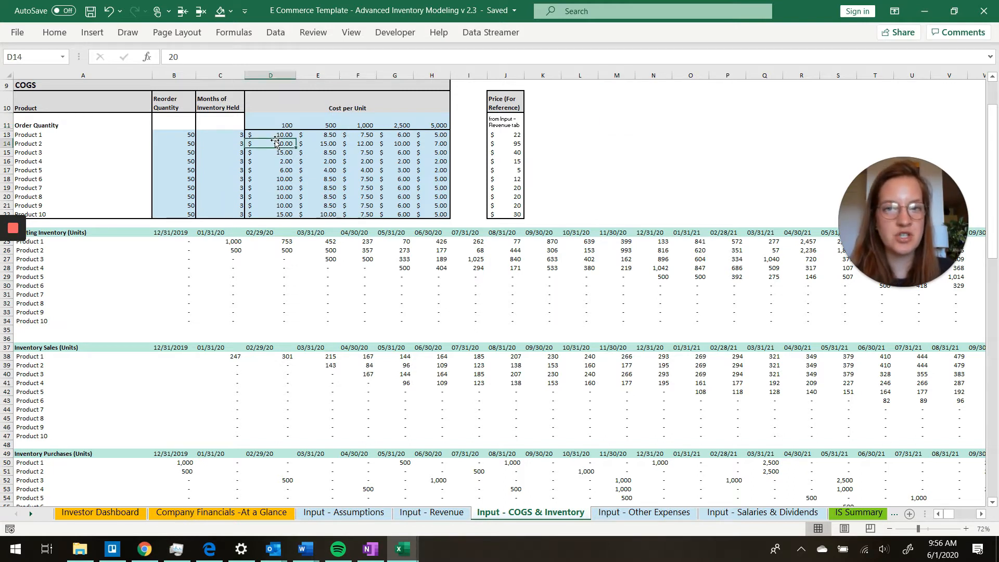
{"action": "key", "text": "Right"}
{"action": "key", "text": "Right"}
{"action": "key", "text": "Right"}
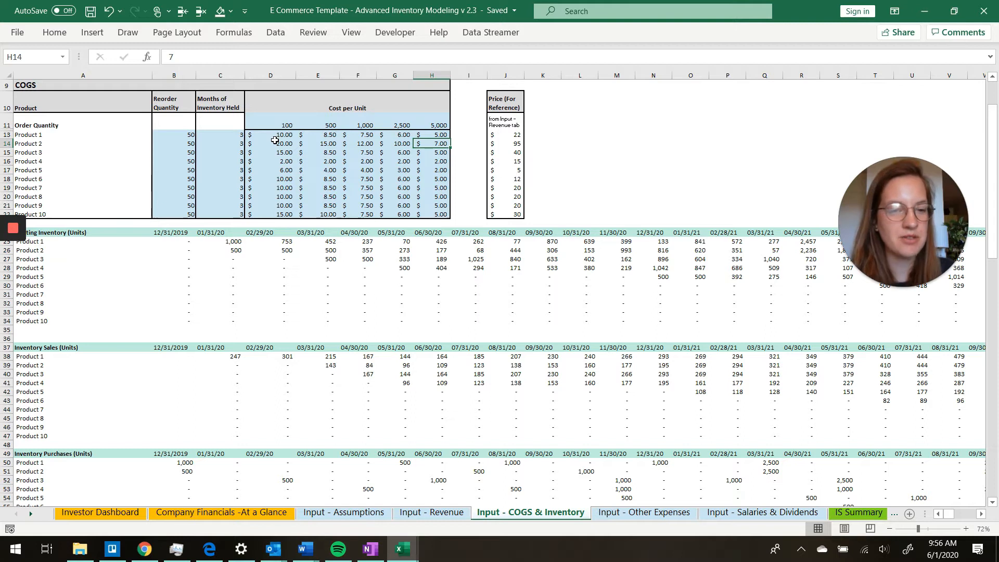
{"action": "key", "text": "Left"}
{"action": "key", "text": "Left"}
{"action": "key", "text": "Left"}
{"action": "key", "text": "Left"}
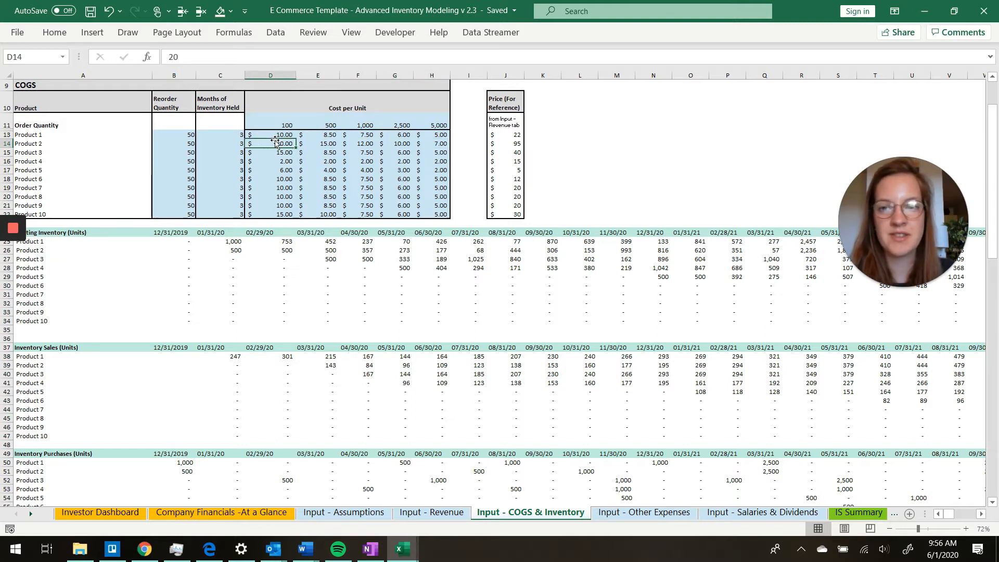
{"action": "left_click", "coordinate": [275, 122]}
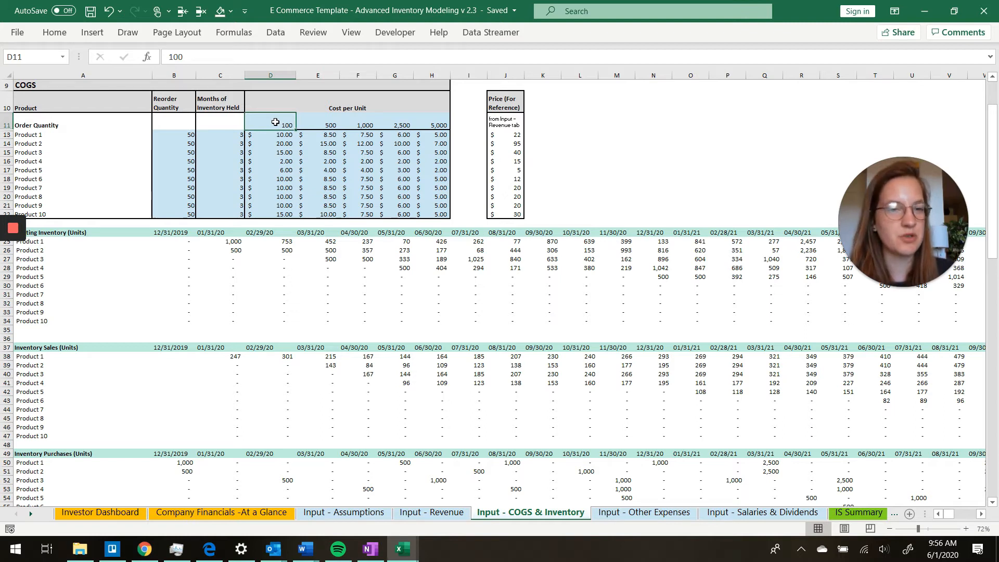
Step: Examine Product 1's cost per unit at order quantities of 100 and 500, and continue to the 5,000 order quantity heading
{"action": "key", "text": "Down"}
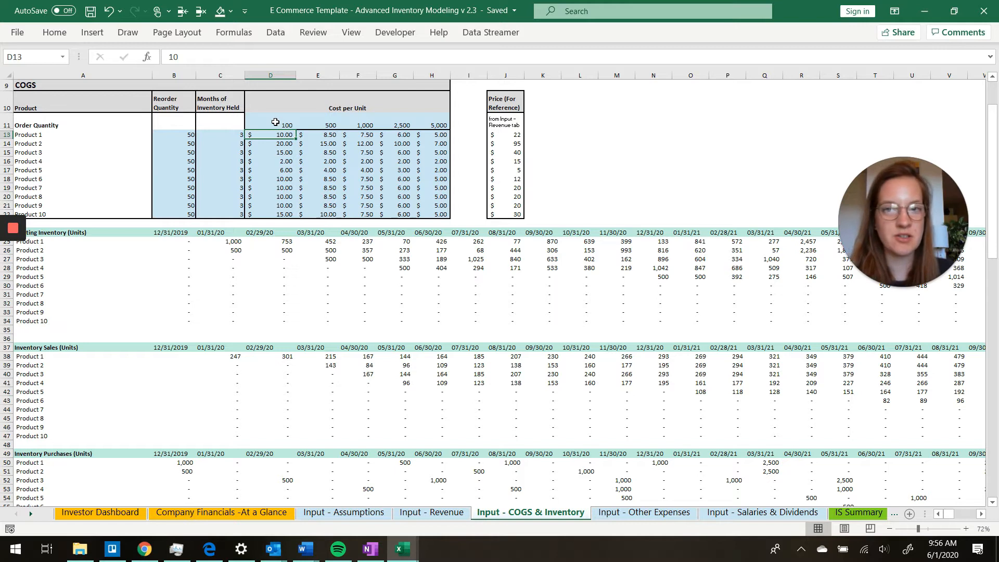
{"action": "key", "text": "Right"}
{"action": "key", "text": "Up"}
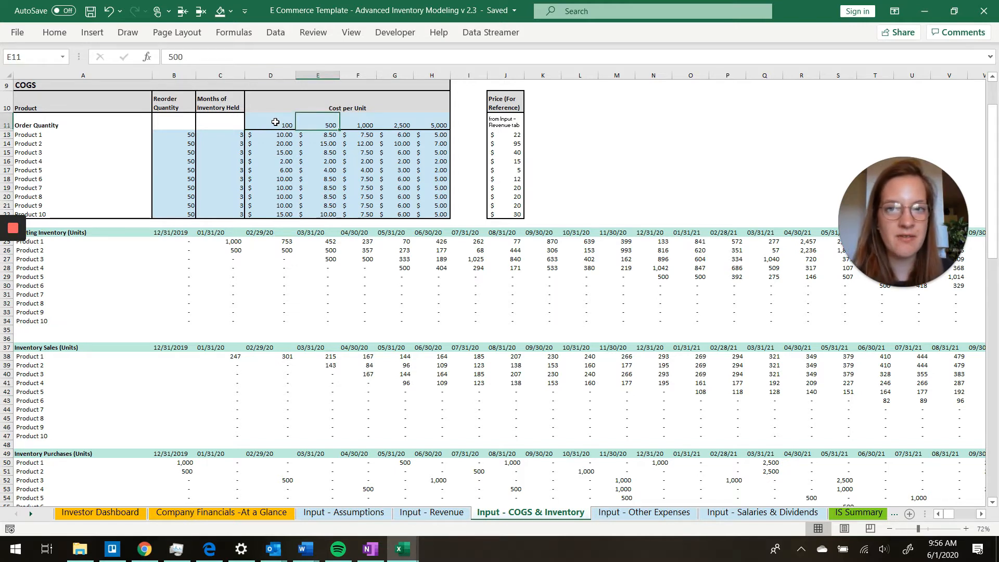
{"action": "key", "text": "Down"}
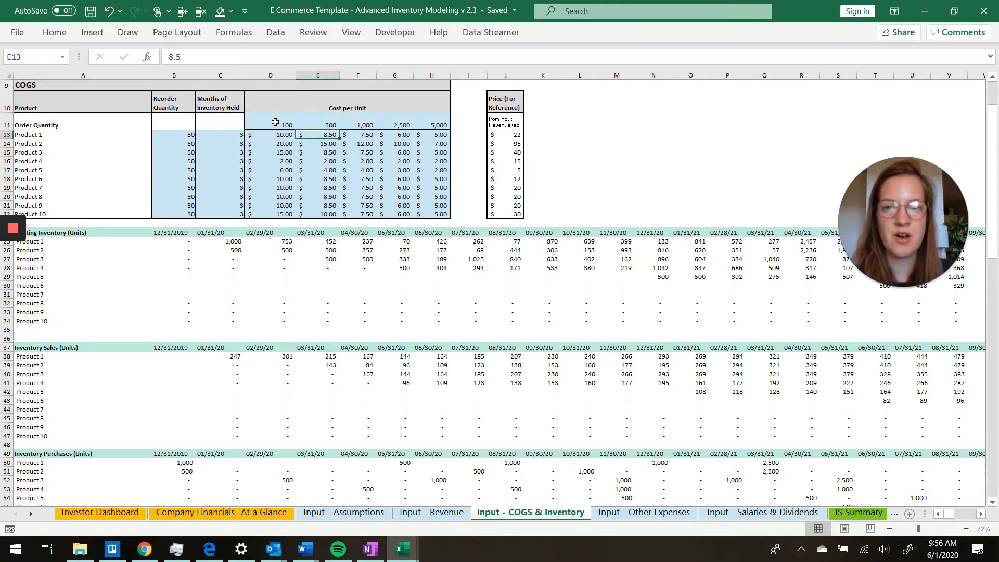
{"action": "key", "text": "Right"}
{"action": "key", "text": "Right"}
{"action": "key", "text": "Right"}
{"action": "key", "text": "Up"}
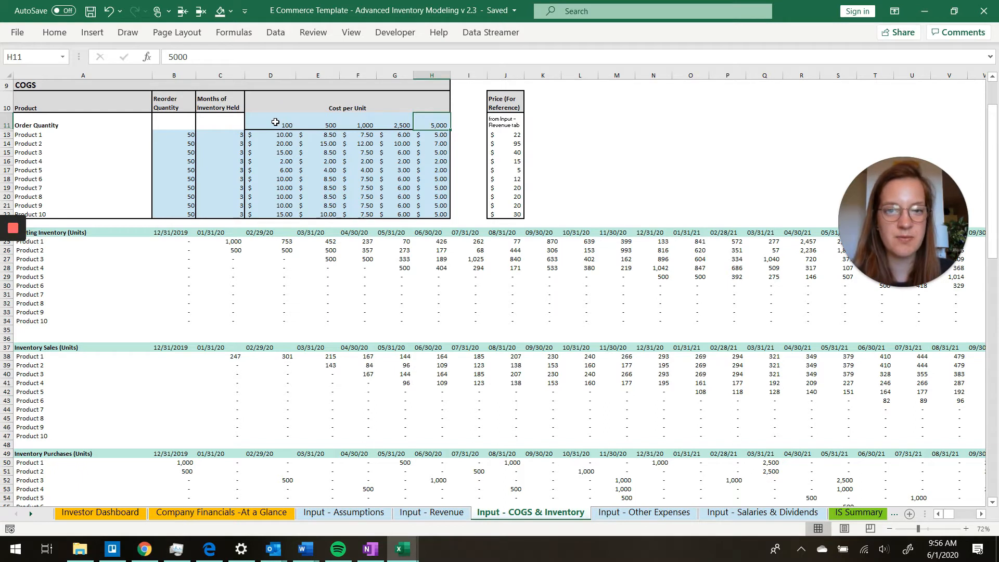
Step: Review the order quantity headings from 100 to 5,000 and the Price (For Reference) column next to the COGS inputs
{"action": "key", "text": "Left"}
{"action": "key", "text": "Left"}
{"action": "key", "text": "Left"}
{"action": "key", "text": "Left"}
{"action": "key", "text": "Right"}
{"action": "key", "text": "Right"}
{"action": "key", "text": "Right"}
{"action": "key", "text": "Right"}
{"action": "key", "text": "Right"}
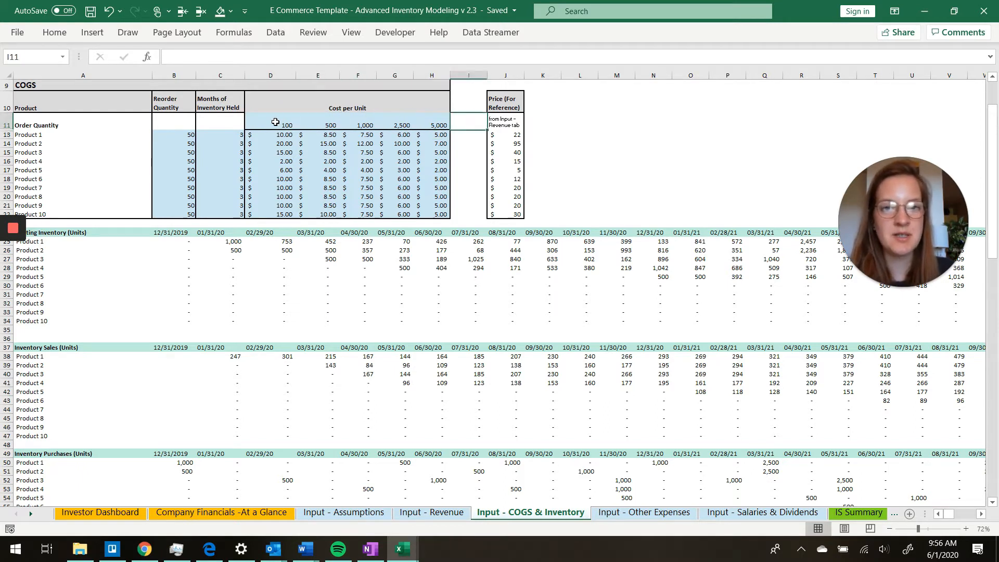
{"action": "key", "text": "Right"}
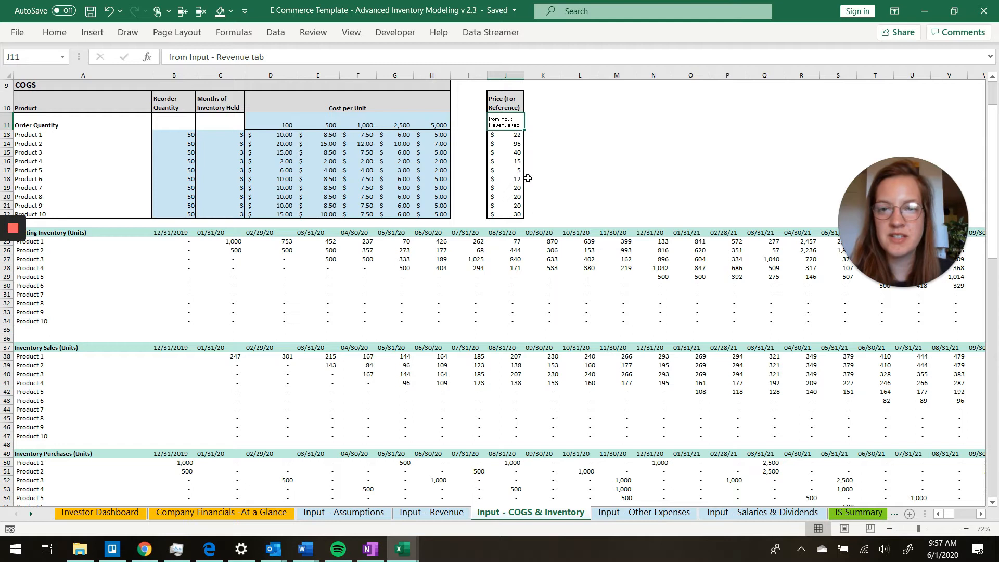
Step: Examine the starting inventory, sales, purchases and ending inventory unit tables, following the inventory purchases across the projected months
{"action": "scroll", "coordinate": [443, 287], "scroll_direction": "down", "scroll_amount": 6}
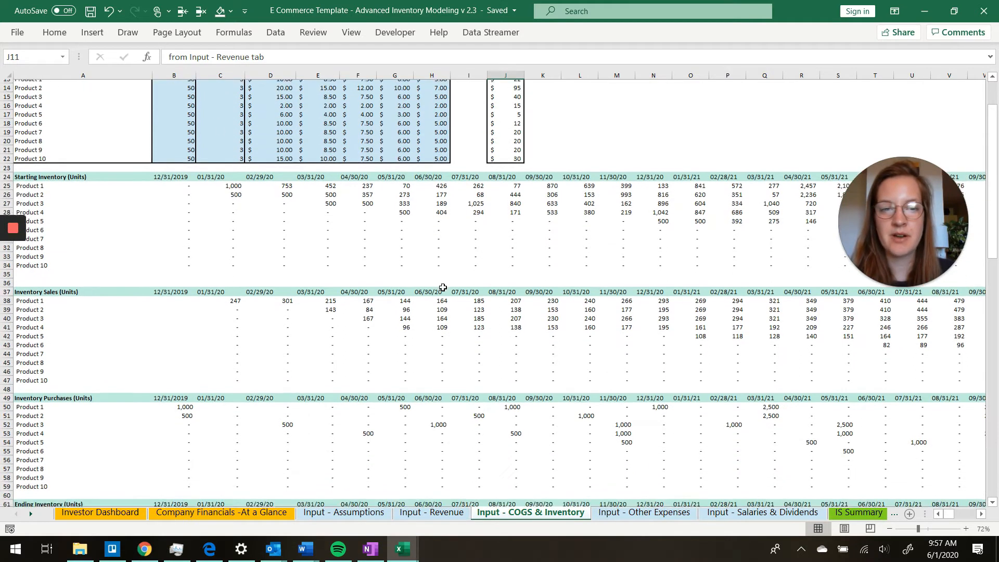
{"action": "scroll", "coordinate": [443, 287], "scroll_direction": "down", "scroll_amount": 1}
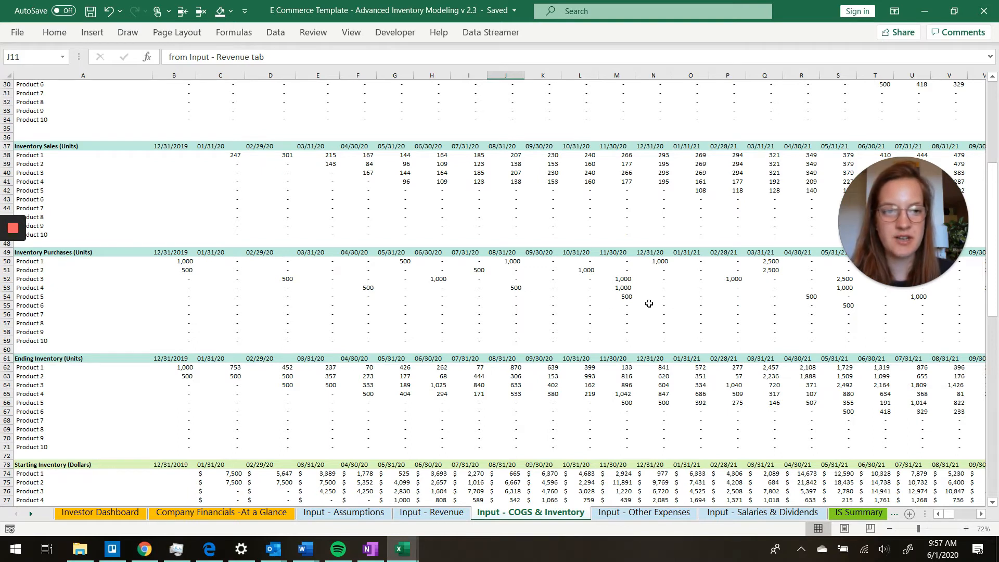
{"action": "scroll", "coordinate": [717, 306], "scroll_direction": "up", "scroll_amount": 4}
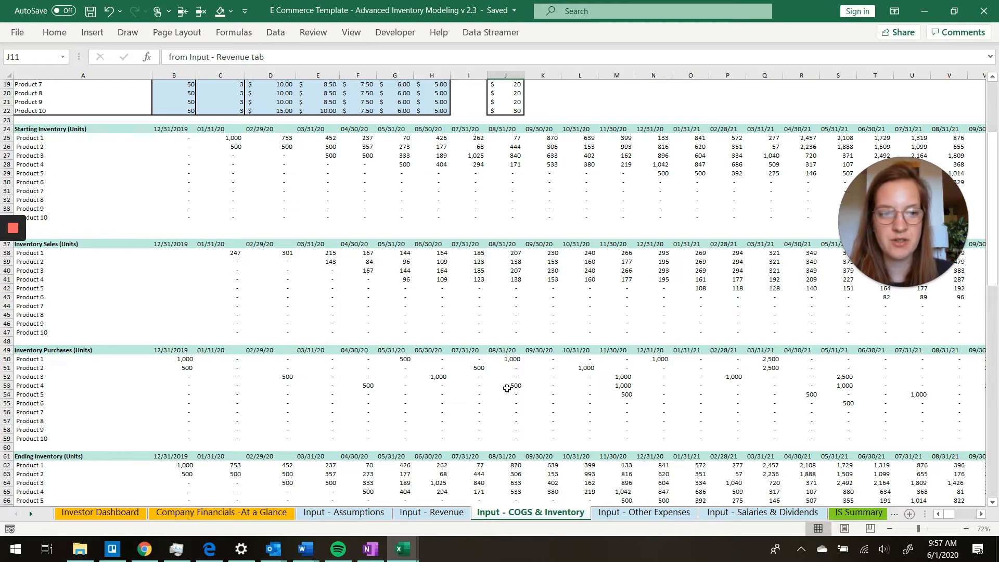
{"action": "scroll", "coordinate": [508, 387], "scroll_direction": "right", "scroll_amount": 2}
{"action": "scroll", "coordinate": [507, 388], "scroll_direction": "right", "scroll_amount": 10}
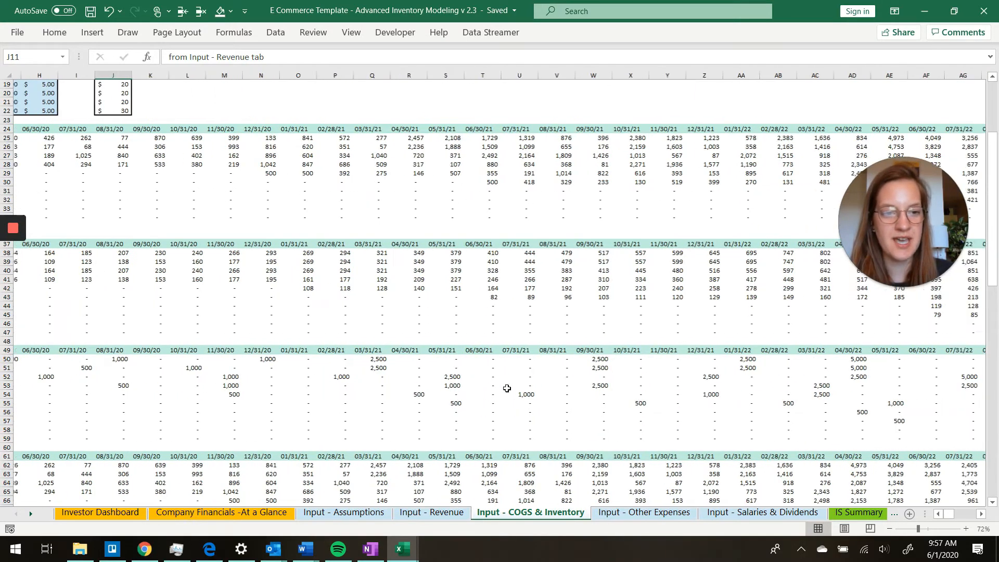
{"action": "scroll", "coordinate": [507, 388], "scroll_direction": "right", "scroll_amount": 1}
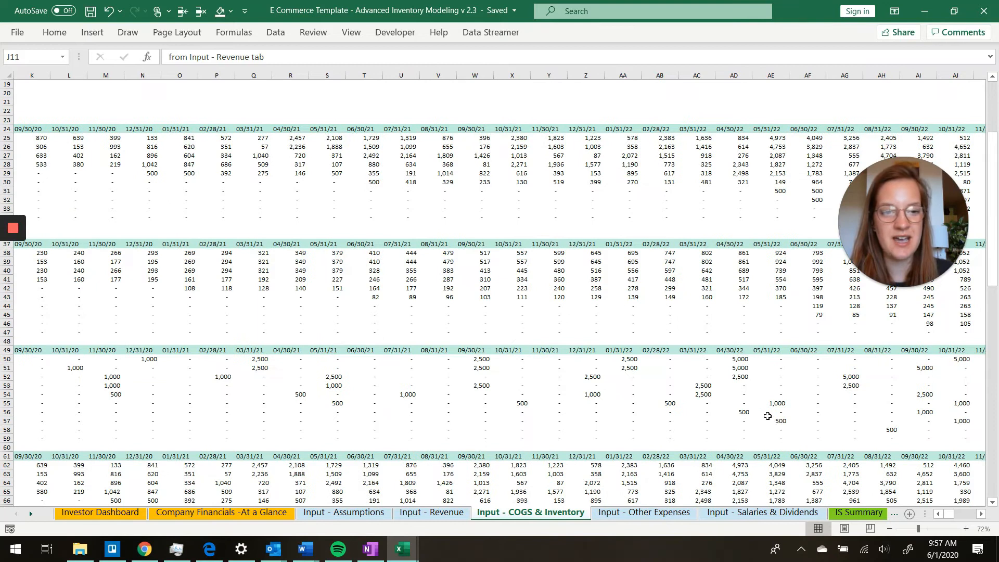
{"action": "scroll", "coordinate": [858, 420], "scroll_direction": "right", "scroll_amount": 4}
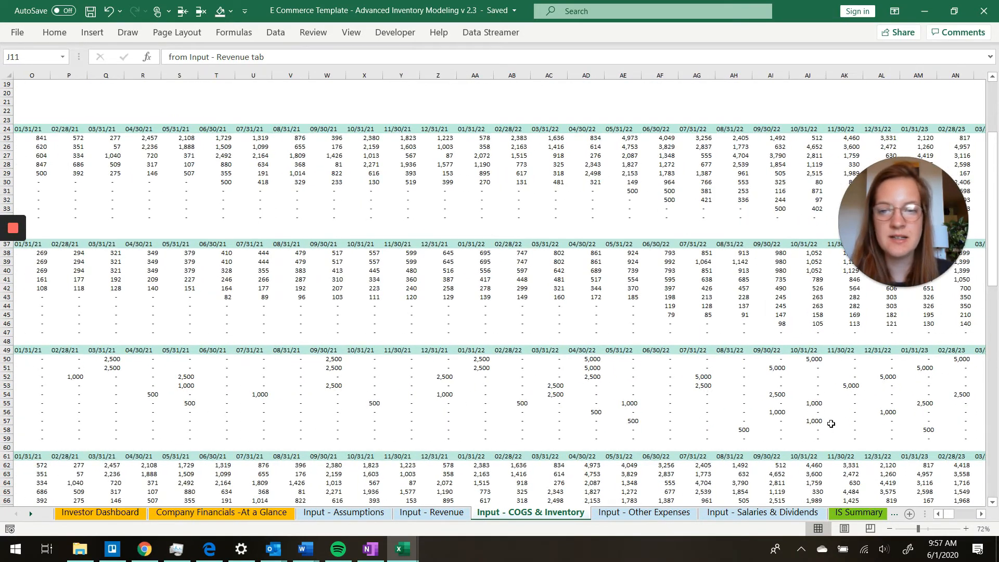
{"action": "scroll", "coordinate": [517, 390], "scroll_direction": "left", "scroll_amount": 14}
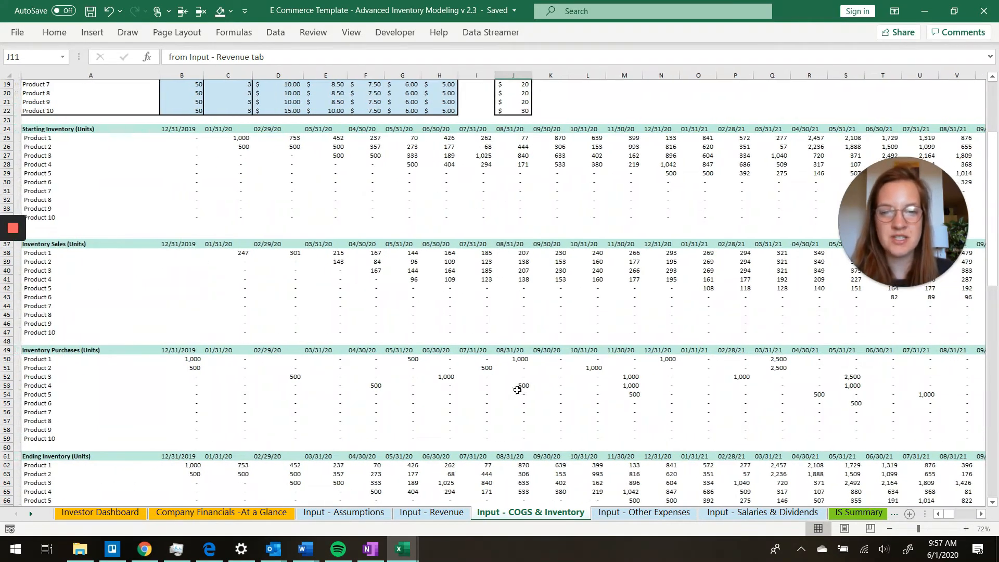
{"action": "scroll", "coordinate": [517, 389], "scroll_direction": "down", "scroll_amount": 2}
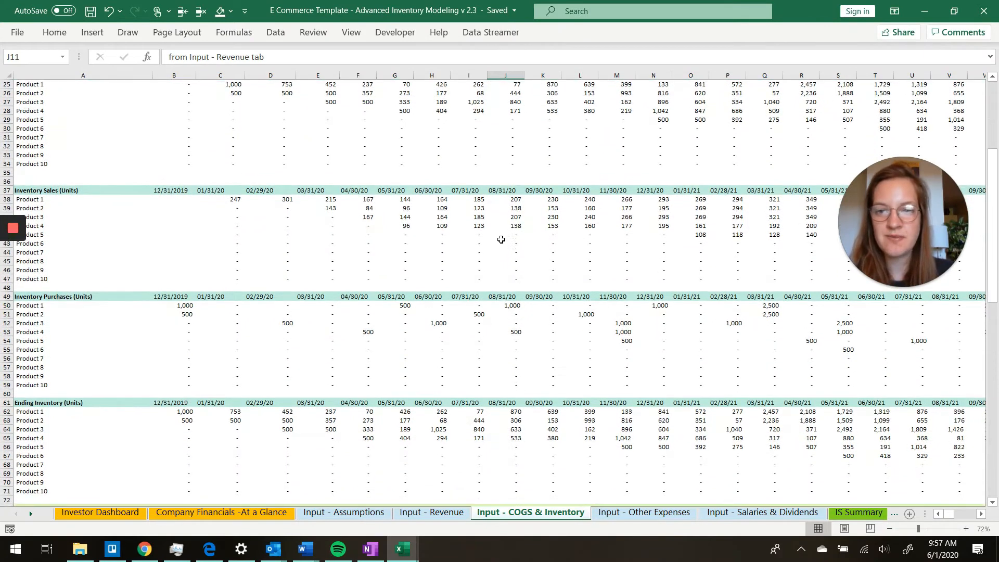
Step: Inspect the Inventory Sales (Units) formulas for Product 2 from 06/30/20 through 08/31/20
{"action": "left_click", "coordinate": [440, 208]}
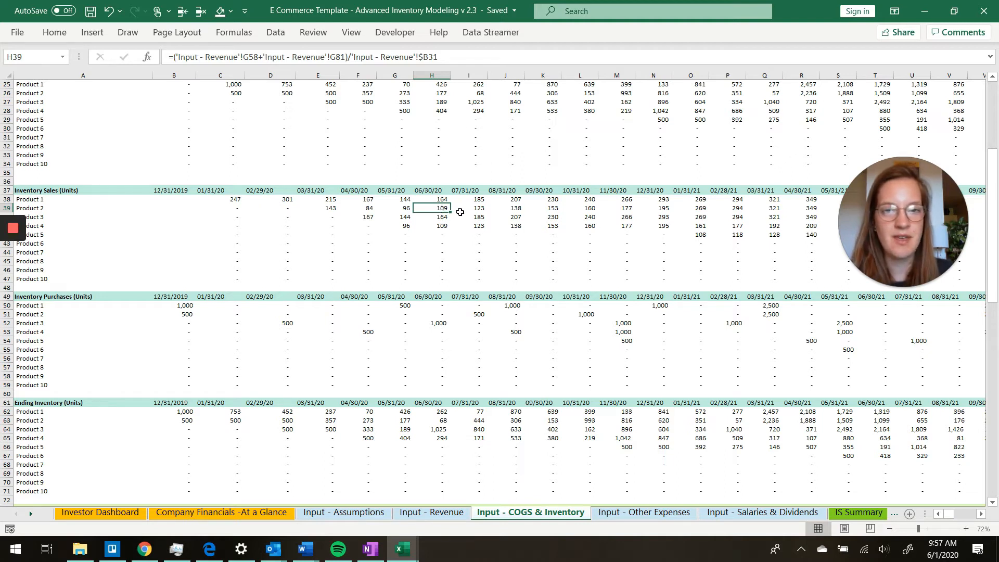
{"action": "key", "text": "Right"}
{"action": "key", "text": "Right"}
{"action": "key", "text": "Left"}
{"action": "key", "text": "Left"}
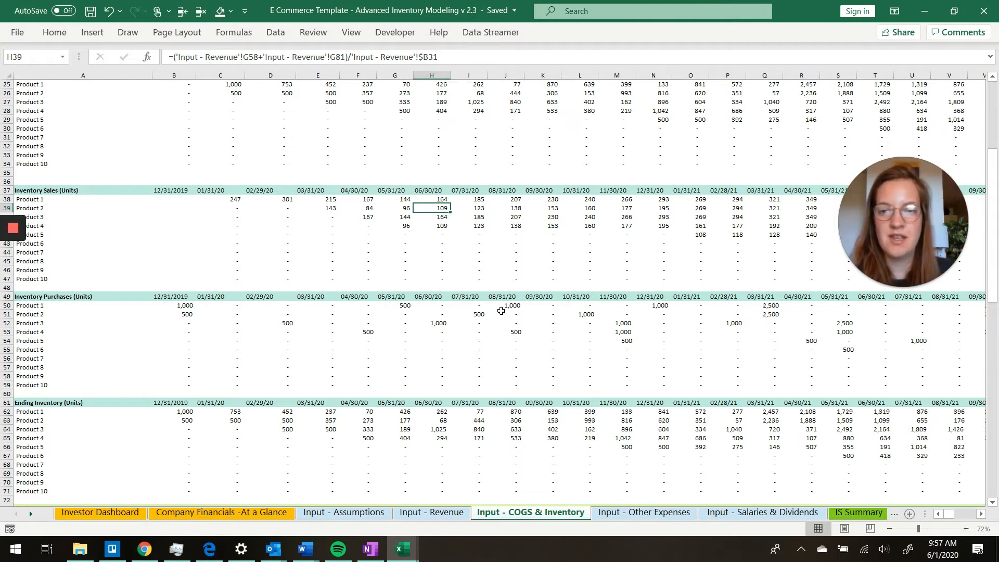
Step: Compare the COGS inputs and unit-based inventory tables with the starting inventory and inventory sales tables in dollars
{"action": "scroll", "coordinate": [531, 380], "scroll_direction": "down", "scroll_amount": 1}
{"action": "scroll", "coordinate": [531, 381], "scroll_direction": "up", "scroll_amount": 6}
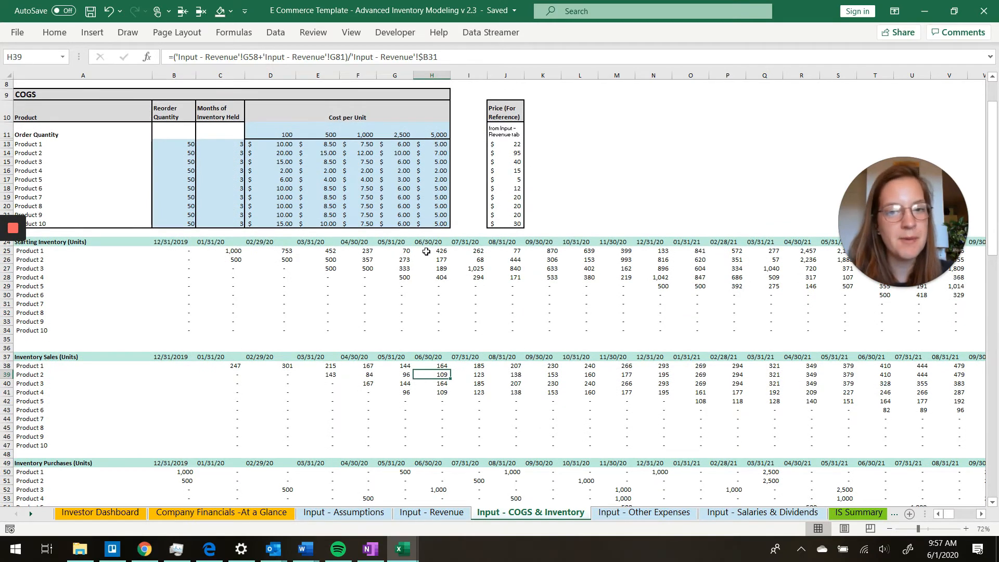
{"action": "scroll", "coordinate": [424, 251], "scroll_direction": "down", "scroll_amount": 11}
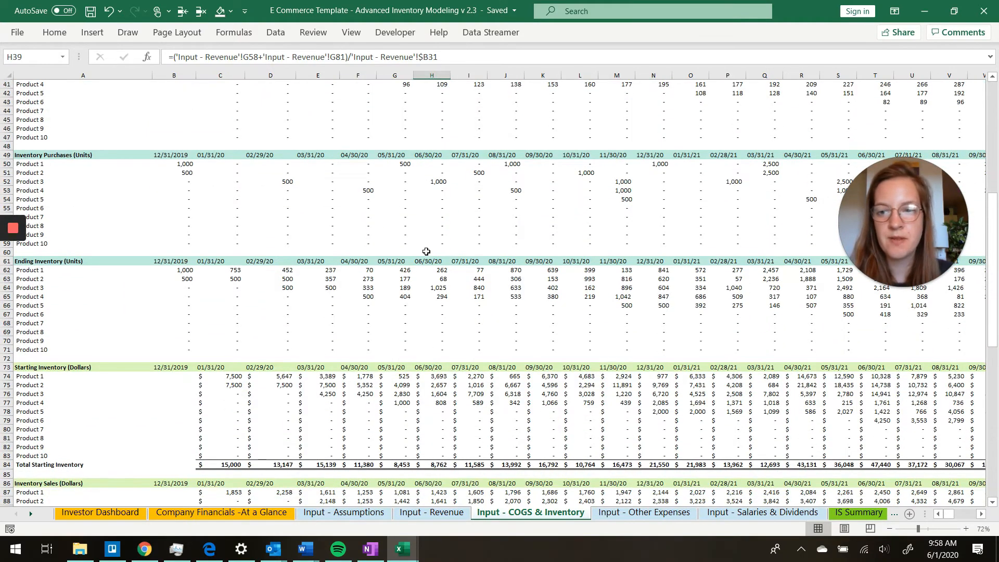
{"action": "scroll", "coordinate": [426, 252], "scroll_direction": "down", "scroll_amount": 6}
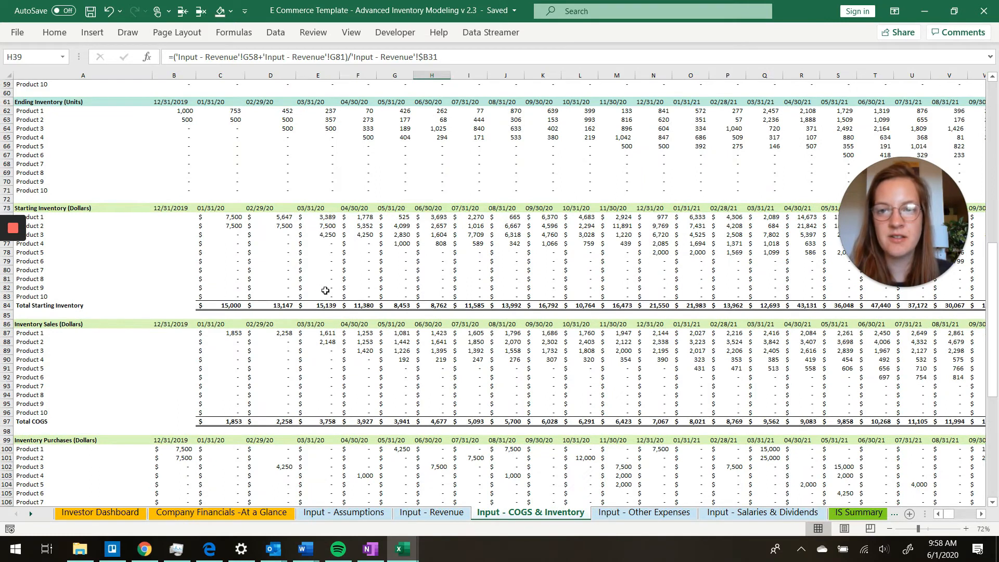
{"action": "scroll", "coordinate": [464, 156], "scroll_direction": "up", "scroll_amount": 9}
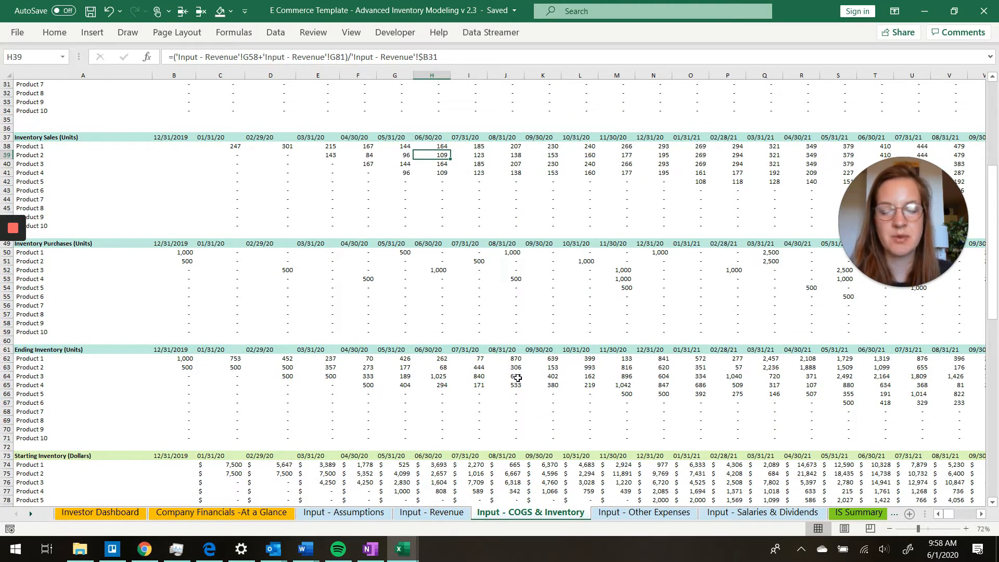
{"action": "scroll", "coordinate": [517, 378], "scroll_direction": "down", "scroll_amount": 10}
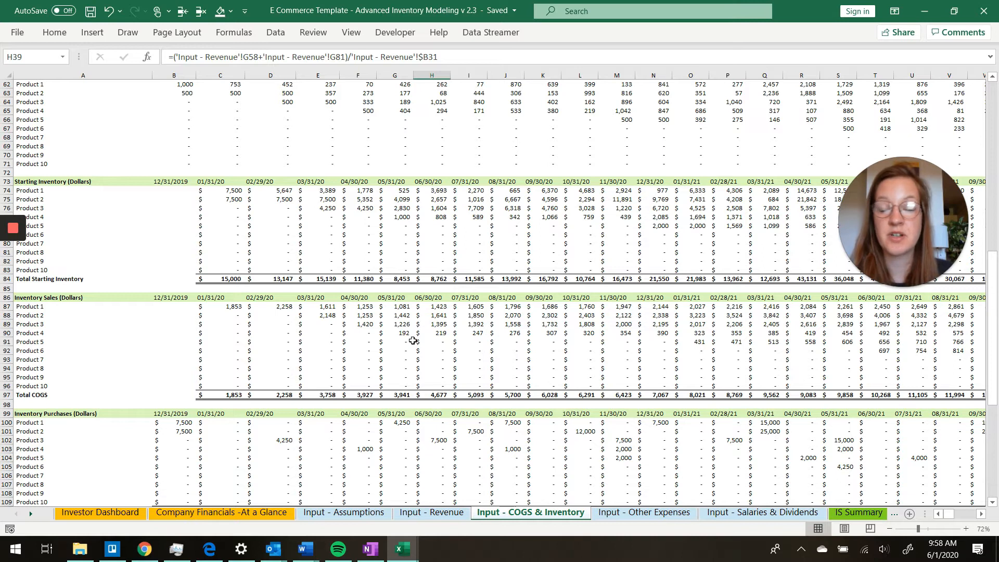
Step: Examine the dollar-based inventory purchases and ending inventory, the cost of goods sold per unit, and the Total COGS output
{"action": "scroll", "coordinate": [414, 338], "scroll_direction": "up", "scroll_amount": 6}
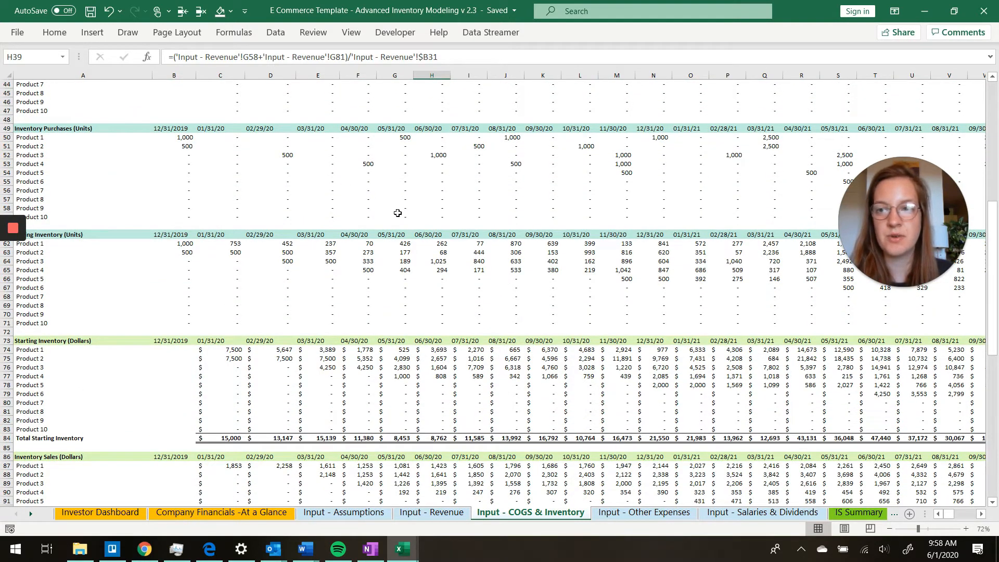
{"action": "scroll", "coordinate": [398, 212], "scroll_direction": "down", "scroll_amount": 11}
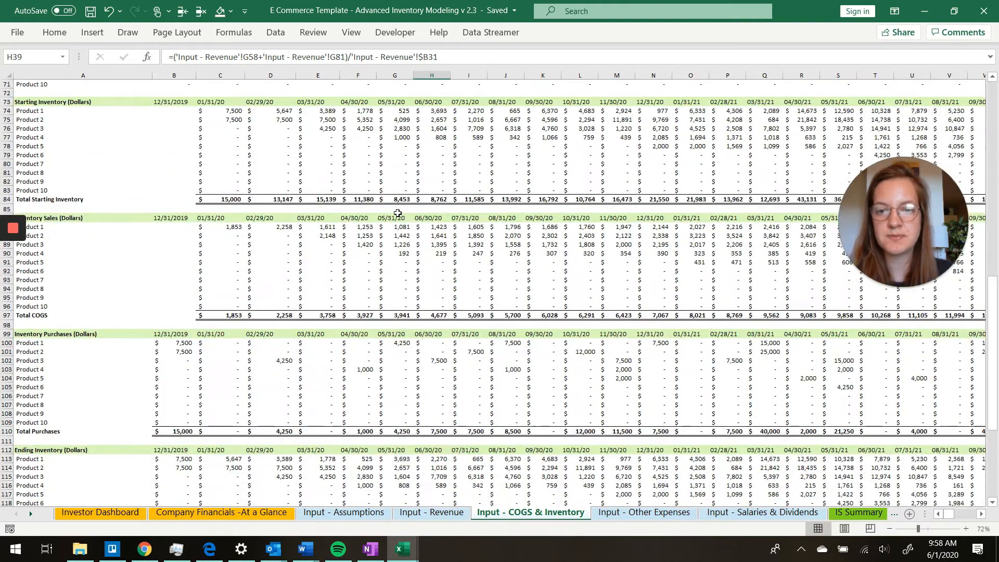
{"action": "scroll", "coordinate": [397, 213], "scroll_direction": "down", "scroll_amount": 2}
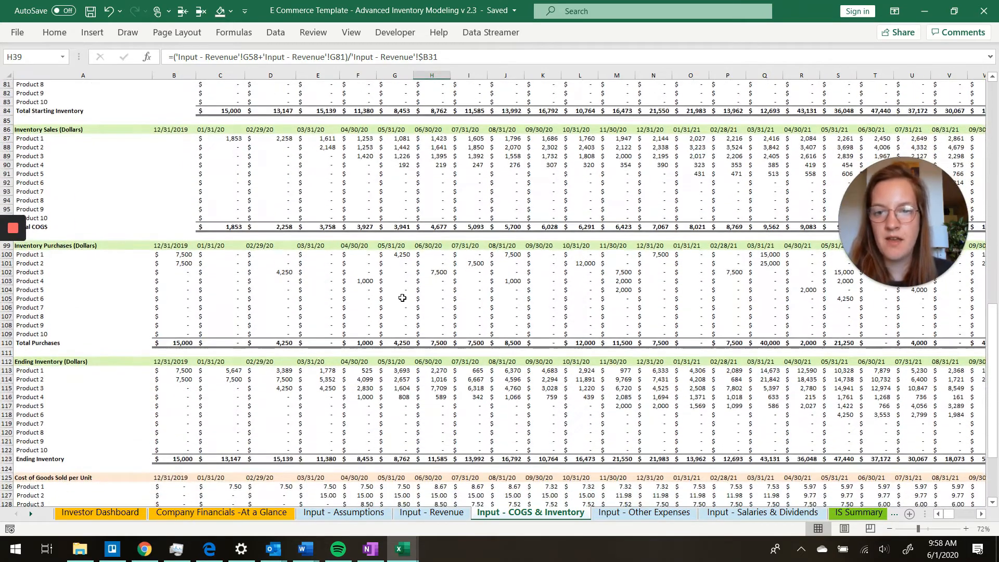
{"action": "scroll", "coordinate": [442, 373], "scroll_direction": "down", "scroll_amount": 1}
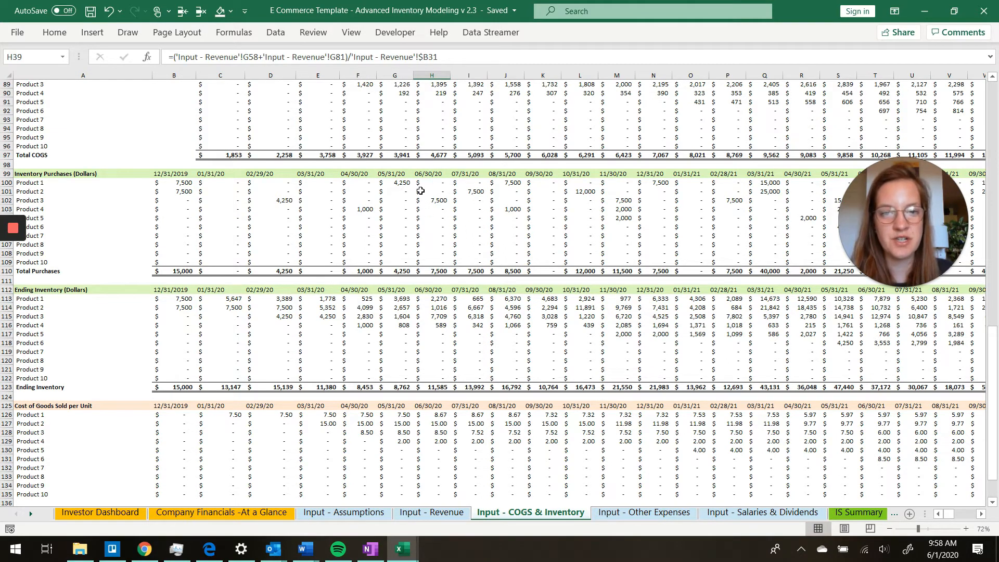
{"action": "scroll", "coordinate": [420, 191], "scroll_direction": "down", "scroll_amount": 5}
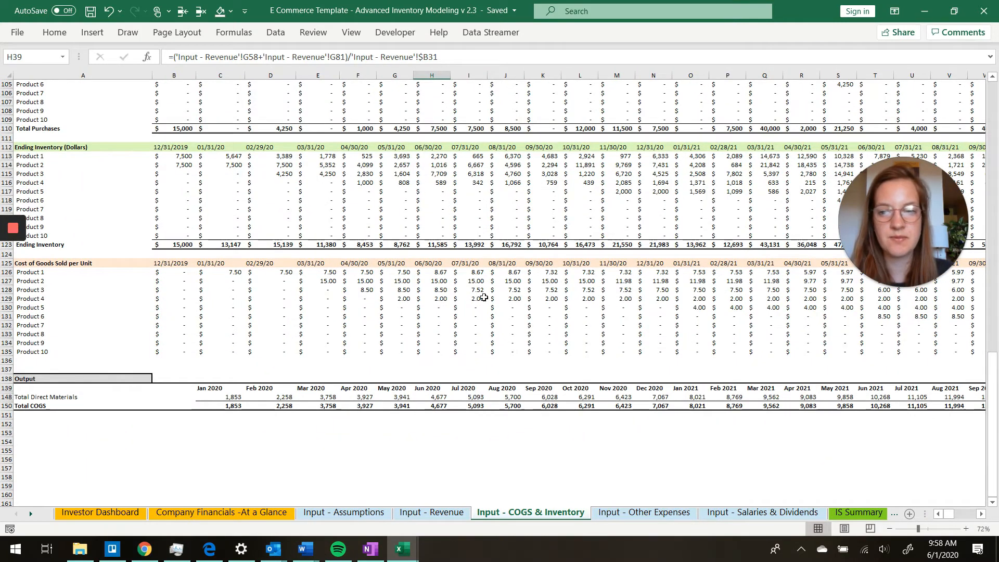
Step: Review the inventory purchases in units across the later projected months, the dollar tables, and the COGS inputs above them
{"action": "scroll", "coordinate": [477, 271], "scroll_direction": "up", "scroll_amount": 5}
{"action": "scroll", "coordinate": [477, 271], "scroll_direction": "up", "scroll_amount": 15}
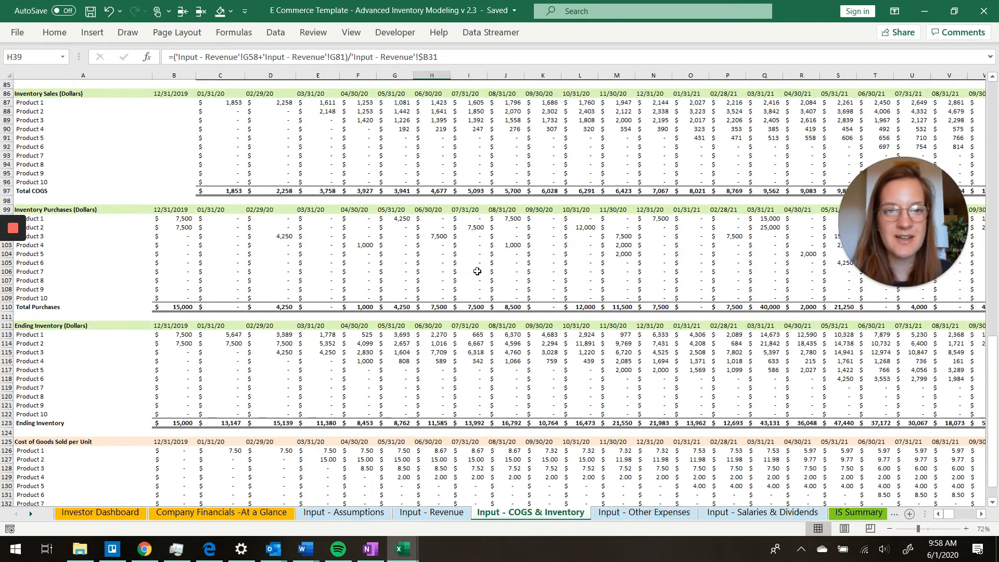
{"action": "scroll", "coordinate": [477, 271], "scroll_direction": "up", "scroll_amount": 6}
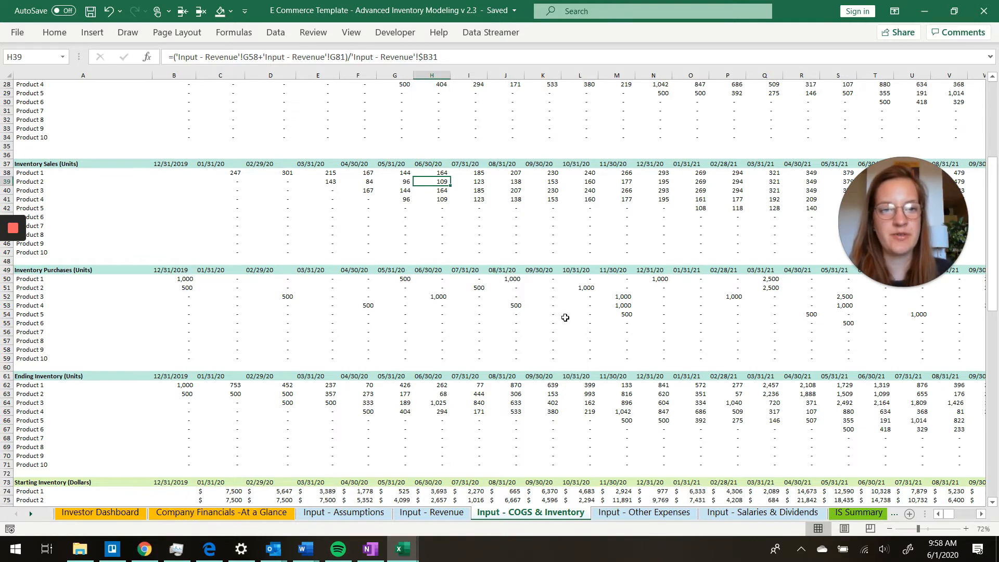
{"action": "scroll", "coordinate": [565, 317], "scroll_direction": "right", "scroll_amount": 5}
{"action": "scroll", "coordinate": [565, 317], "scroll_direction": "right", "scroll_amount": 10}
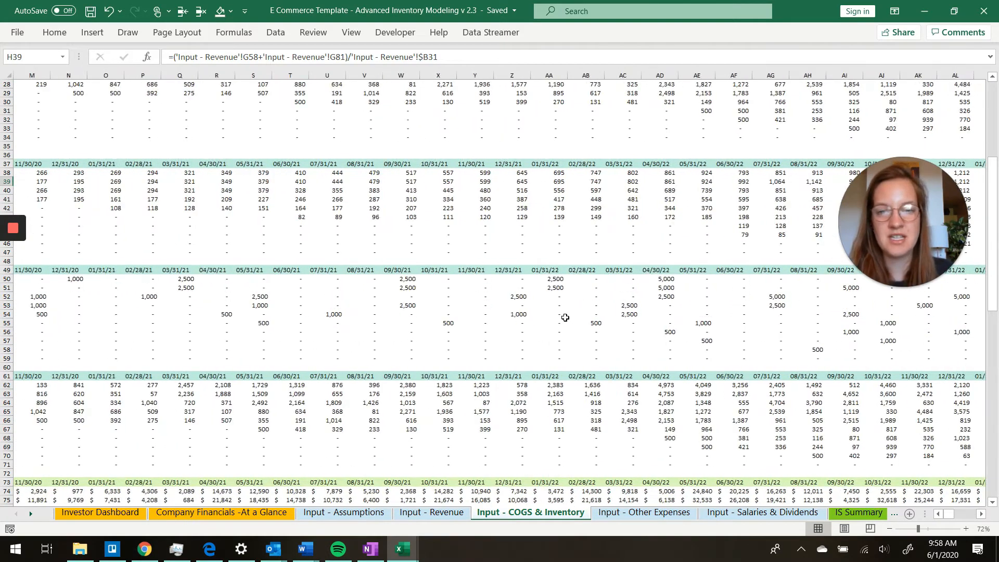
{"action": "scroll", "coordinate": [565, 317], "scroll_direction": "left", "scroll_amount": 15}
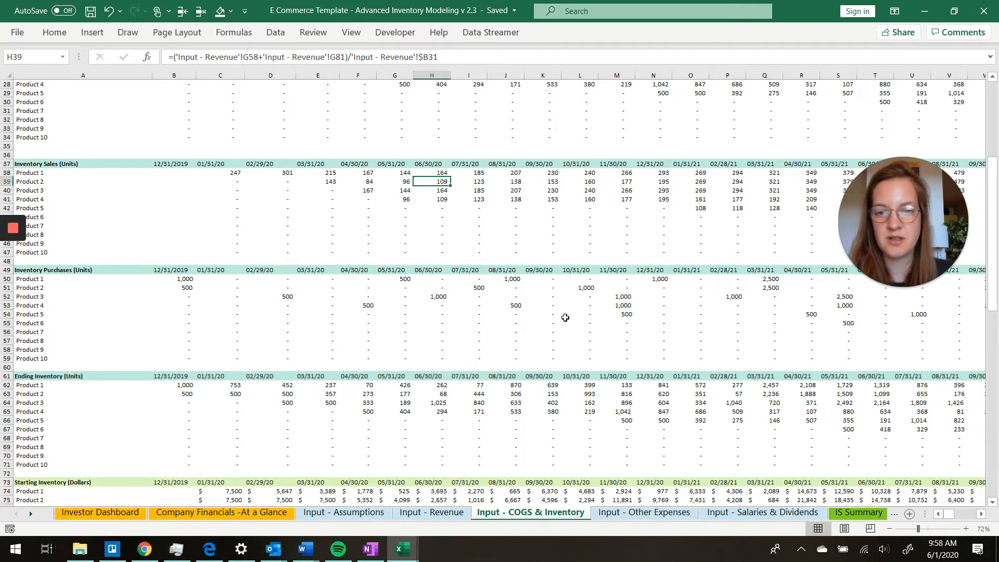
{"action": "scroll", "coordinate": [565, 317], "scroll_direction": "down", "scroll_amount": 12}
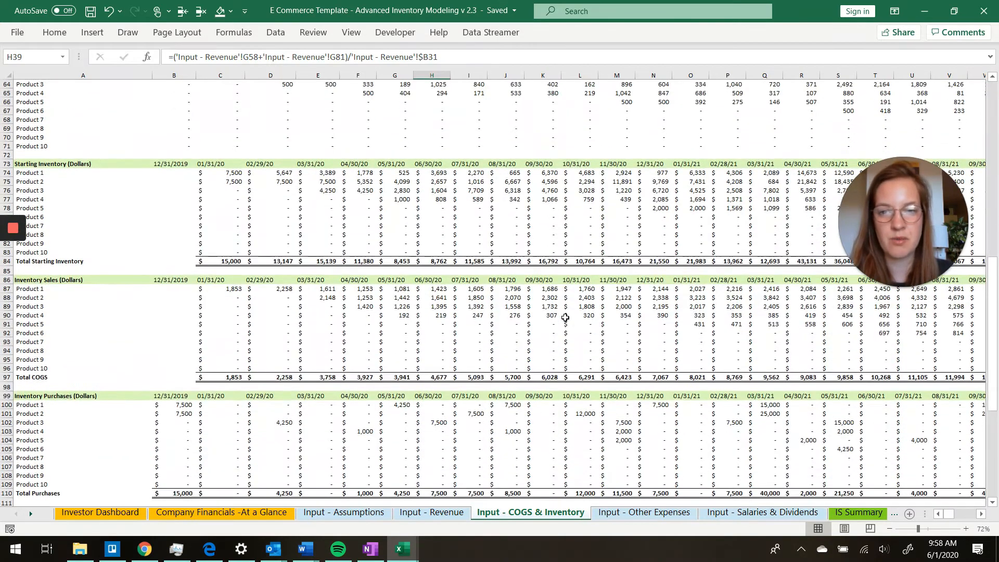
{"action": "scroll", "coordinate": [565, 318], "scroll_direction": "up", "scroll_amount": 20}
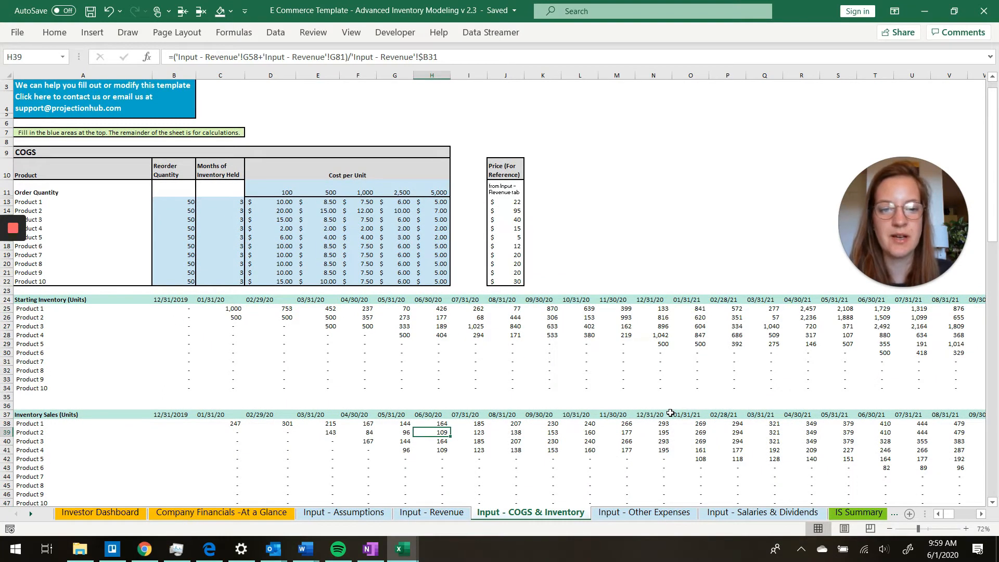
Step: Open the Input - Other Expenses sheet and view the operating expenses table from its first column
{"action": "left_click", "coordinate": [634, 513]}
{"action": "scroll", "coordinate": [438, 405], "scroll_direction": "left", "scroll_amount": 5}
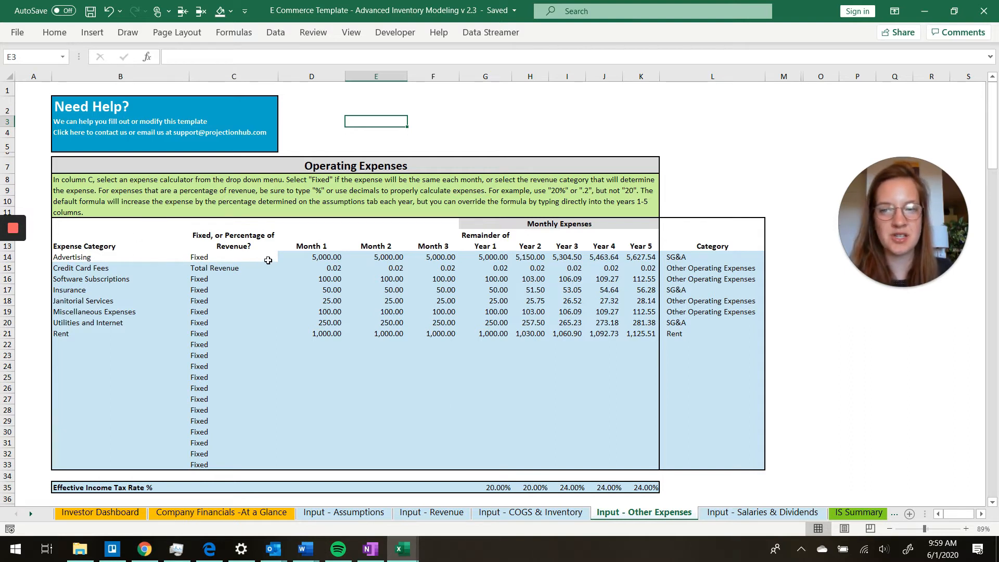
Step: Return to the Input - Revenue sheet and view the marketing spend and cost per click under Website Visitors
{"action": "left_click", "coordinate": [426, 518]}
{"action": "scroll", "coordinate": [419, 285], "scroll_direction": "up", "scroll_amount": 10}
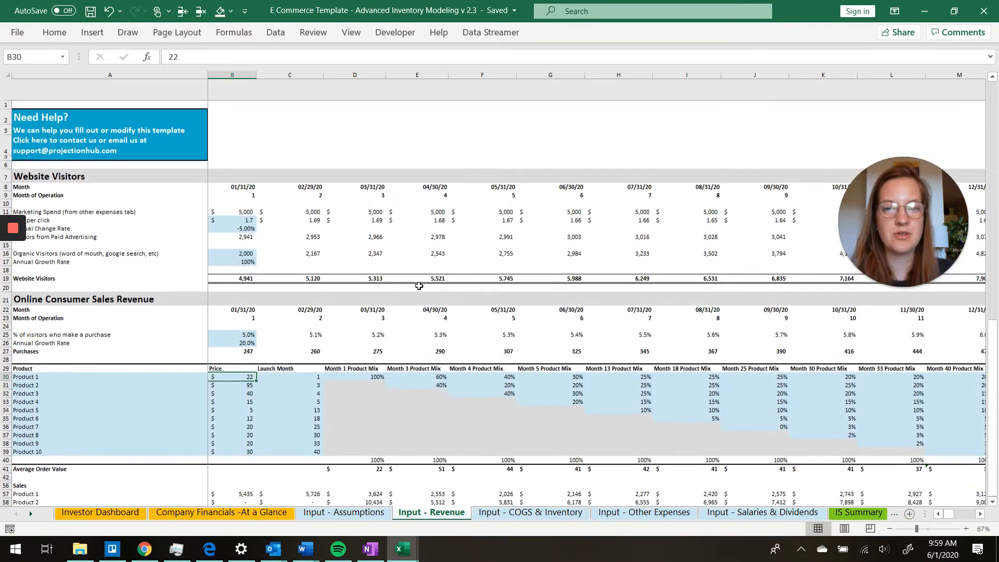
{"action": "scroll", "coordinate": [419, 286], "scroll_direction": "down", "scroll_amount": 1}
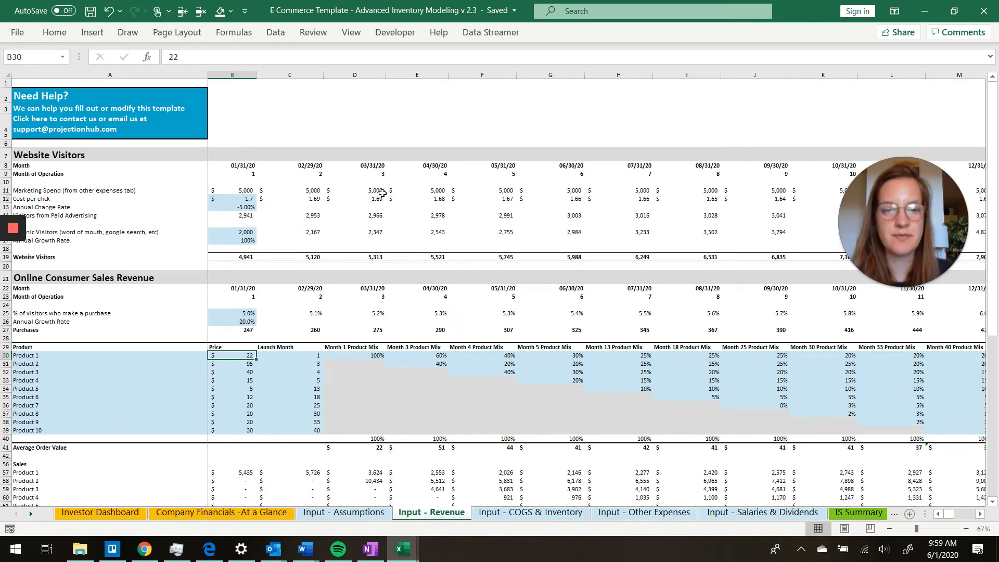
Step: Revisit the Input - COGS & Inventory sheet, return to Input - Other Expenses, and view the category assigned to Utilities and Internet
{"action": "left_click", "coordinate": [541, 513]}
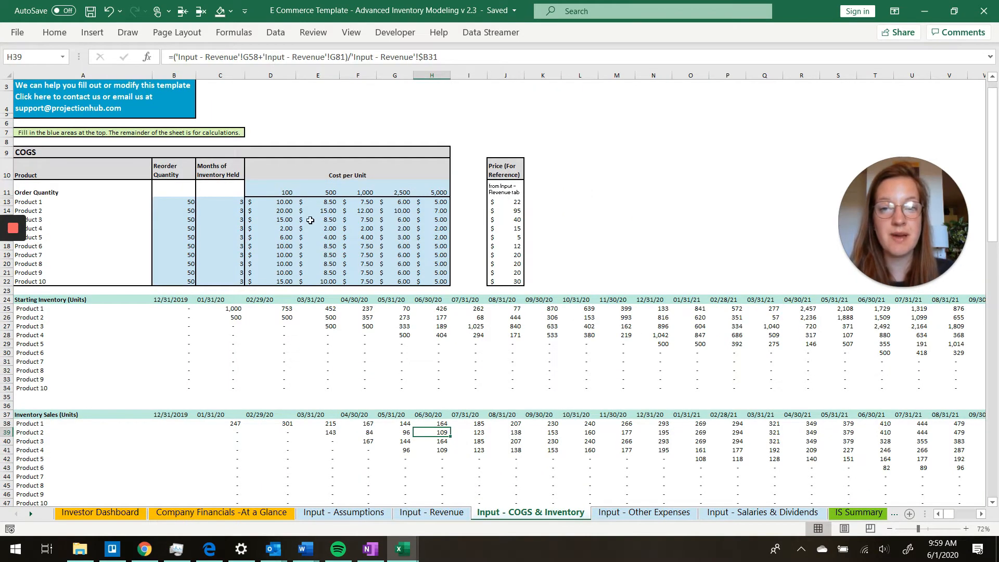
{"action": "left_click", "coordinate": [644, 513]}
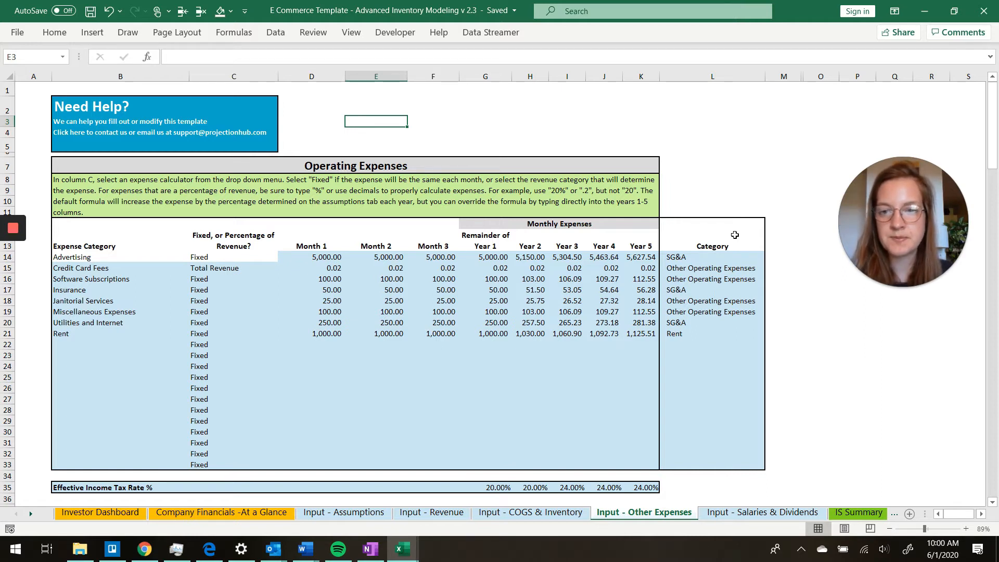
{"action": "left_click", "coordinate": [687, 323]}
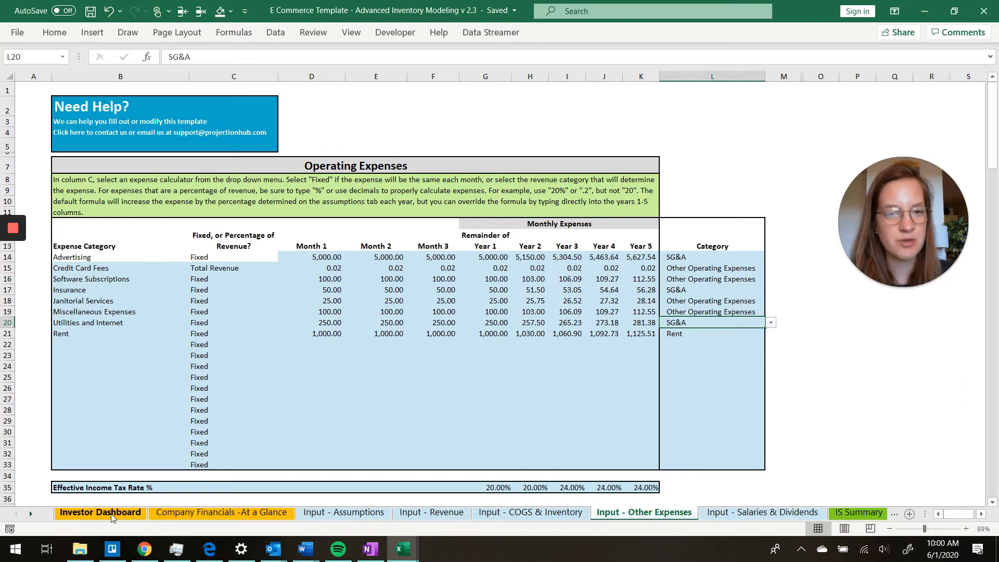
{"action": "left_click", "coordinate": [581, 410]}
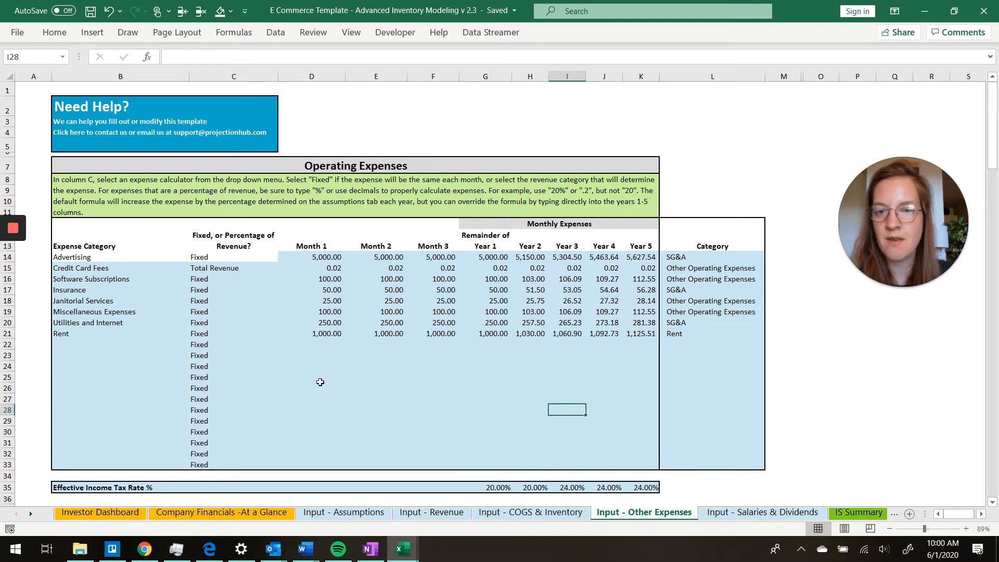
{"action": "scroll", "coordinate": [320, 382], "scroll_direction": "down", "scroll_amount": 1}
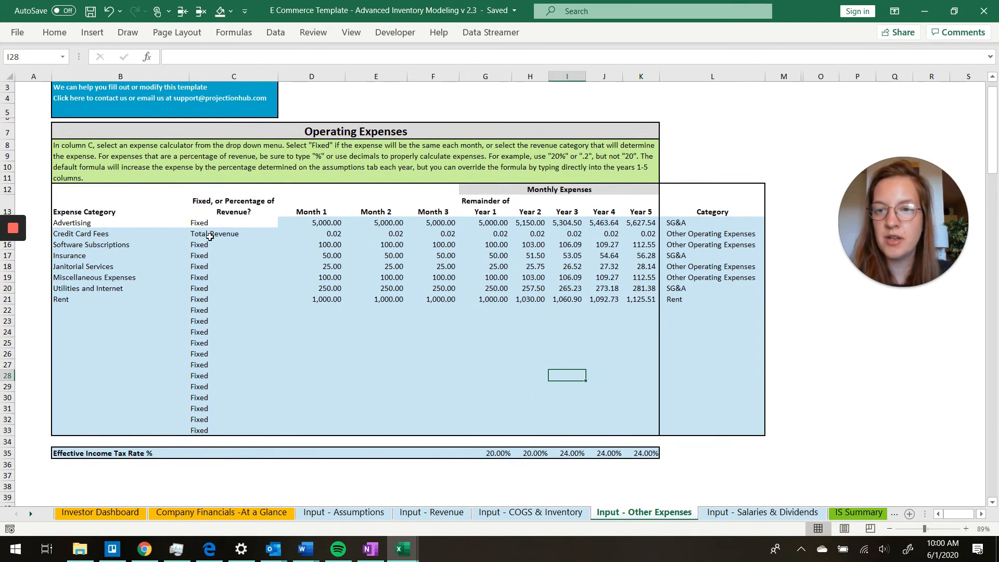
Step: Choose Total Revenue as the calculation basis for Credit Card Fees and Fixed for Software Subscriptions
{"action": "left_click", "coordinate": [211, 235]}
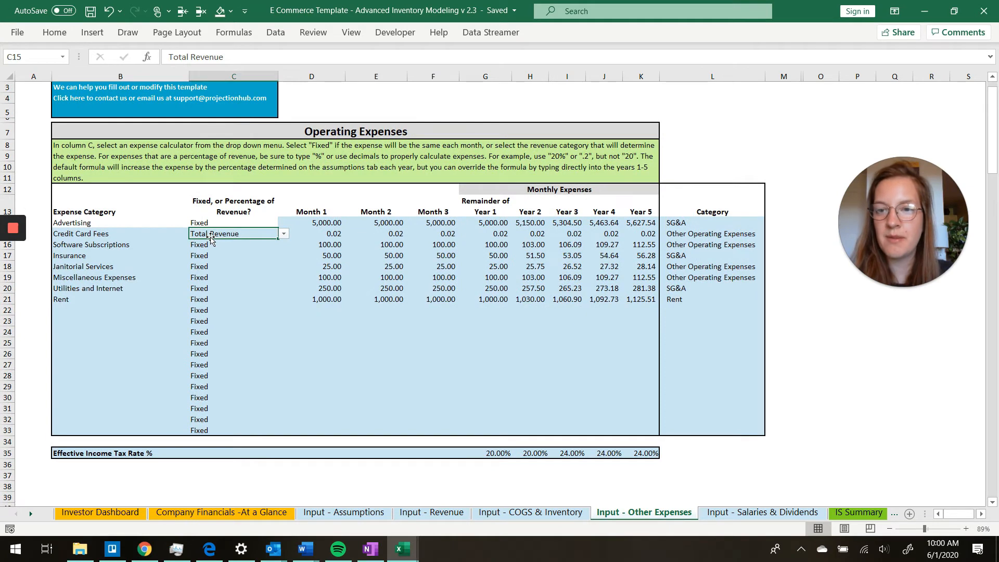
{"action": "left_click", "coordinate": [284, 236]}
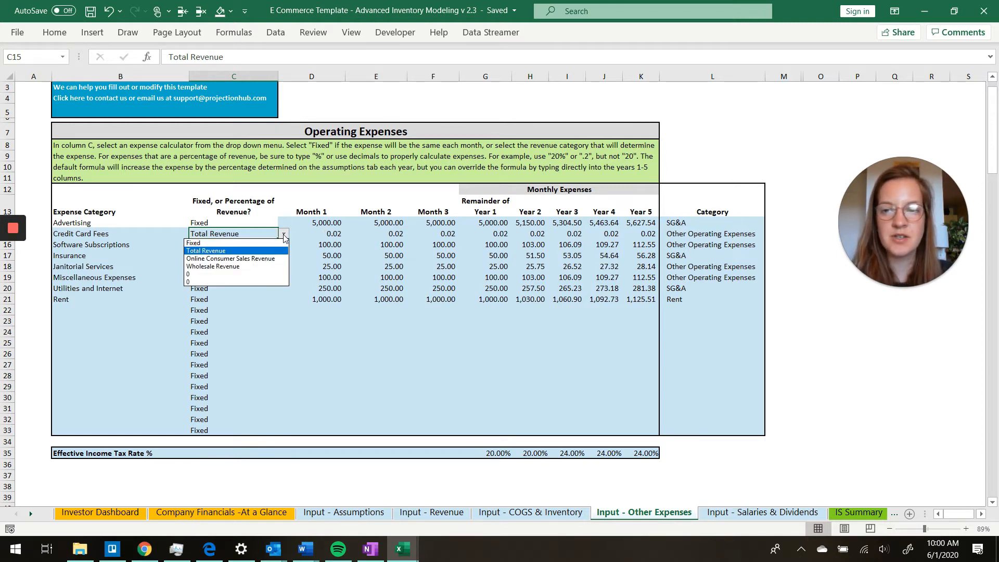
{"action": "left_click", "coordinate": [244, 251]}
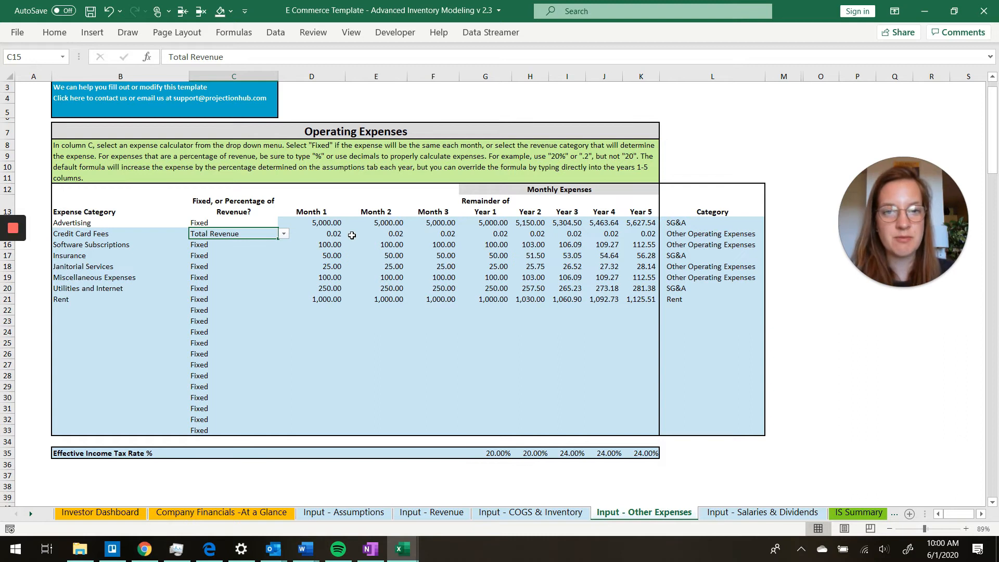
{"action": "left_click", "coordinate": [197, 245]}
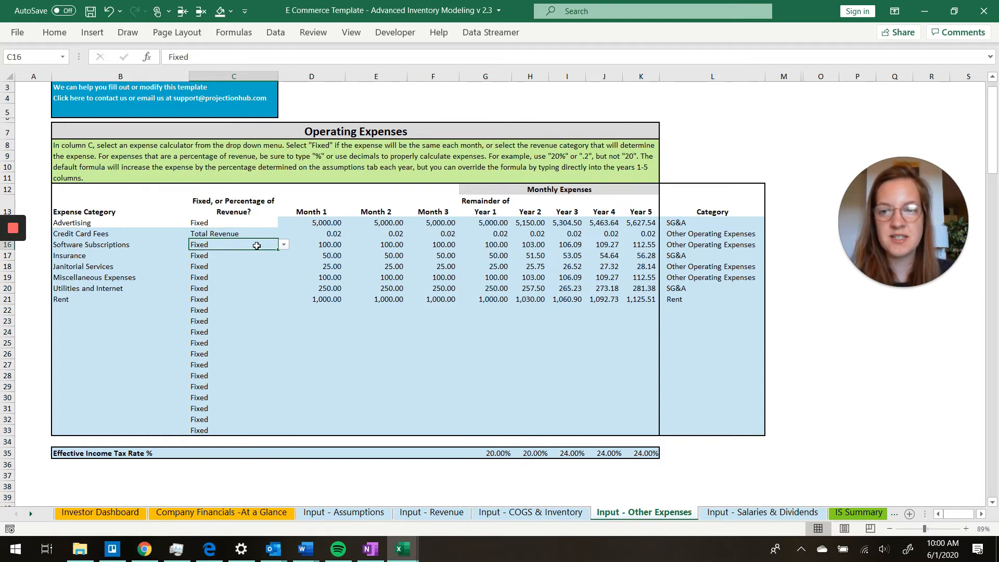
{"action": "left_click", "coordinate": [283, 245]}
{"action": "left_click", "coordinate": [255, 256]}
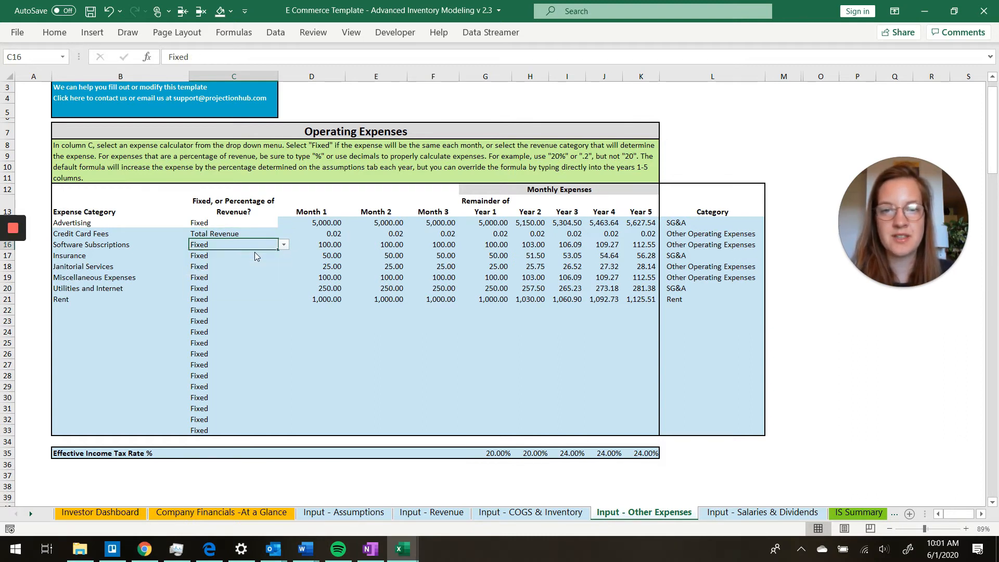
Step: Examine the Software Subscriptions amounts and formulas across the months and years, ending on the Month 2 Credit Card Fees rate
{"action": "left_click", "coordinate": [333, 244]}
{"action": "key", "text": "Right"}
{"action": "key", "text": "Right"}
{"action": "key", "text": "Right"}
{"action": "key", "text": "Right"}
{"action": "key", "text": "Right"}
{"action": "key", "text": "Right"}
{"action": "key", "text": "Right"}
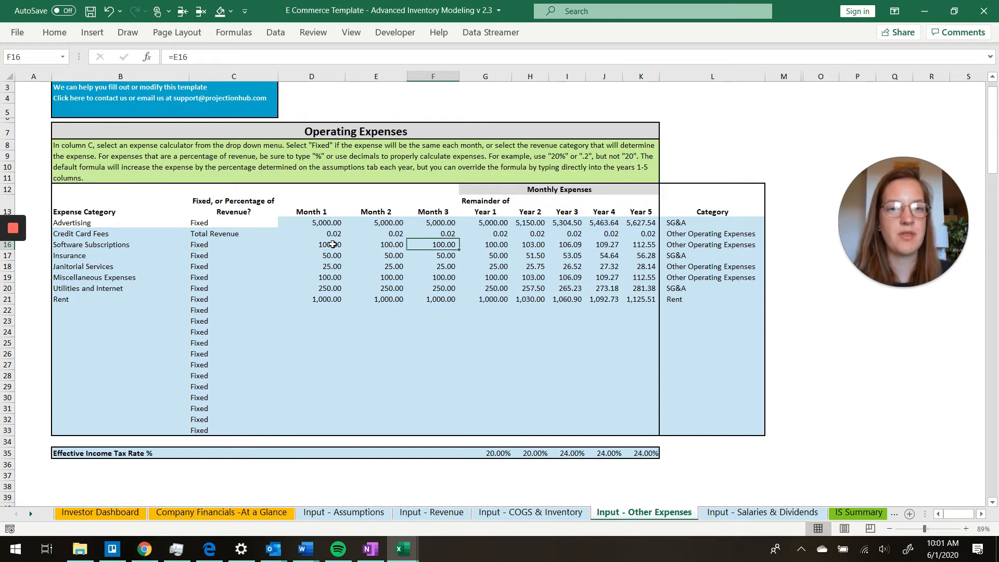
{"action": "key", "text": "Left"}
{"action": "key", "text": "Left"}
{"action": "key", "text": "Left"}
{"action": "key", "text": "Left"}
{"action": "key", "text": "Left"}
{"action": "key", "text": "Left"}
{"action": "key", "text": "Left"}
{"action": "key", "text": "Left"}
{"action": "key", "text": "Left"}
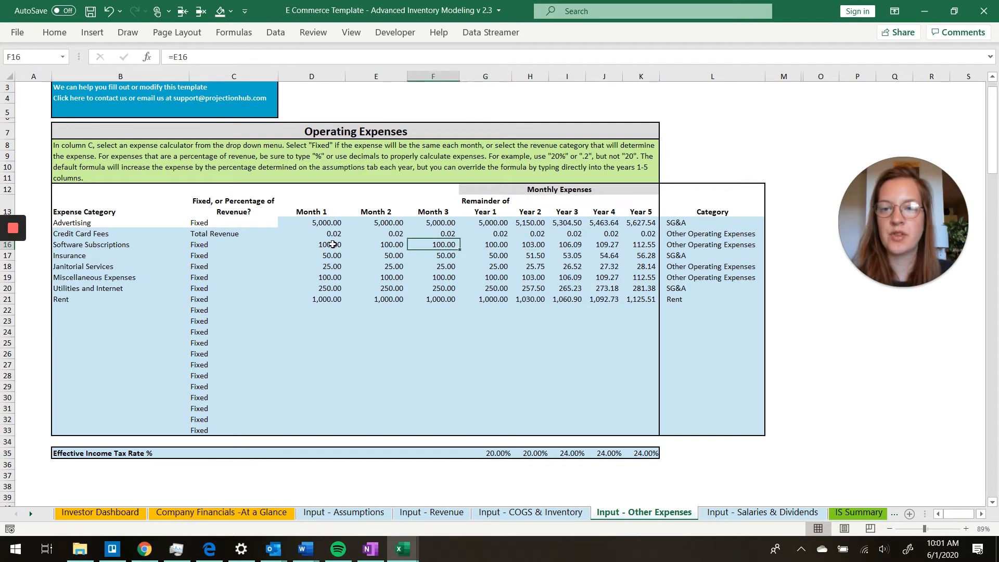
{"action": "key", "text": "Right"}
{"action": "key", "text": "Right"}
{"action": "key", "text": "Right"}
{"action": "key", "text": "Up"}
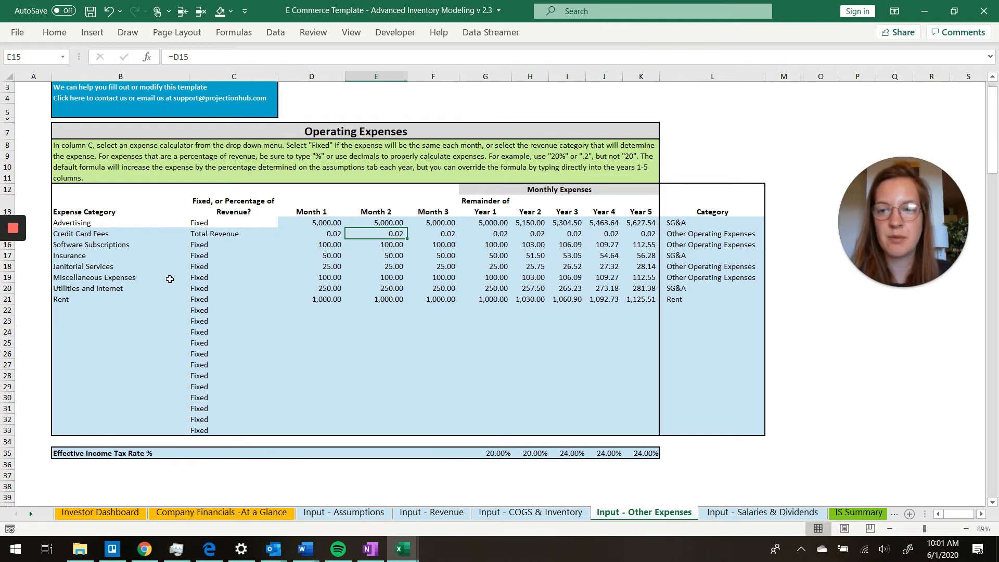
Step: Try Total Revenue as the calculation basis for Insurance, check its Month 1 amount, and restore the basis to Fixed
{"action": "left_click", "coordinate": [202, 257]}
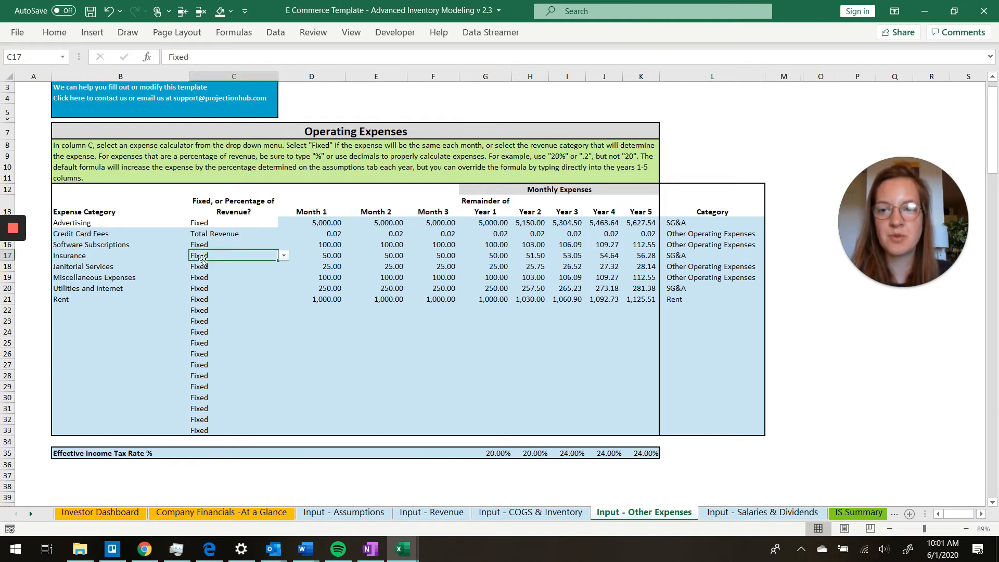
{"action": "left_click", "coordinate": [283, 256]}
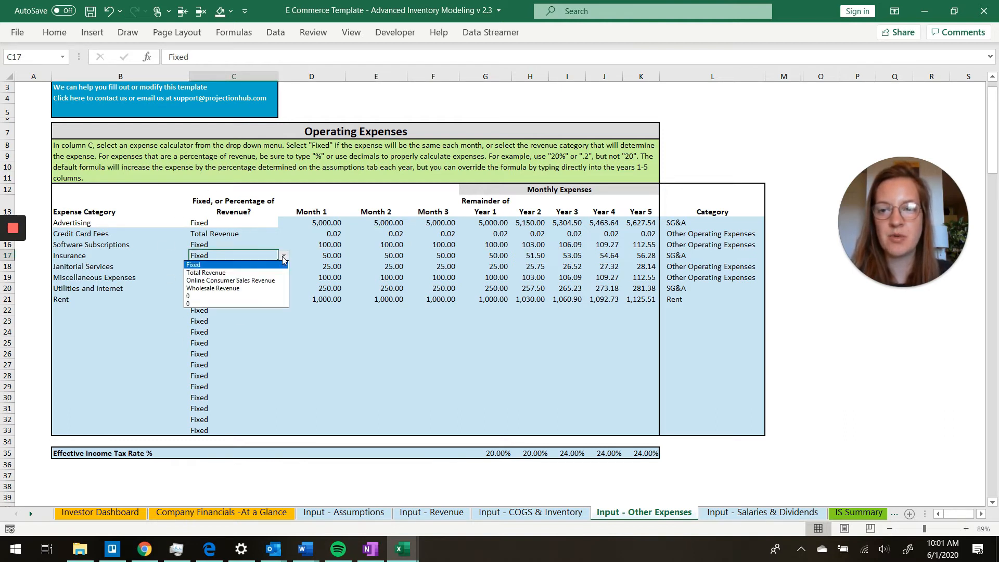
{"action": "left_click", "coordinate": [253, 273]}
{"action": "left_click", "coordinate": [337, 260]}
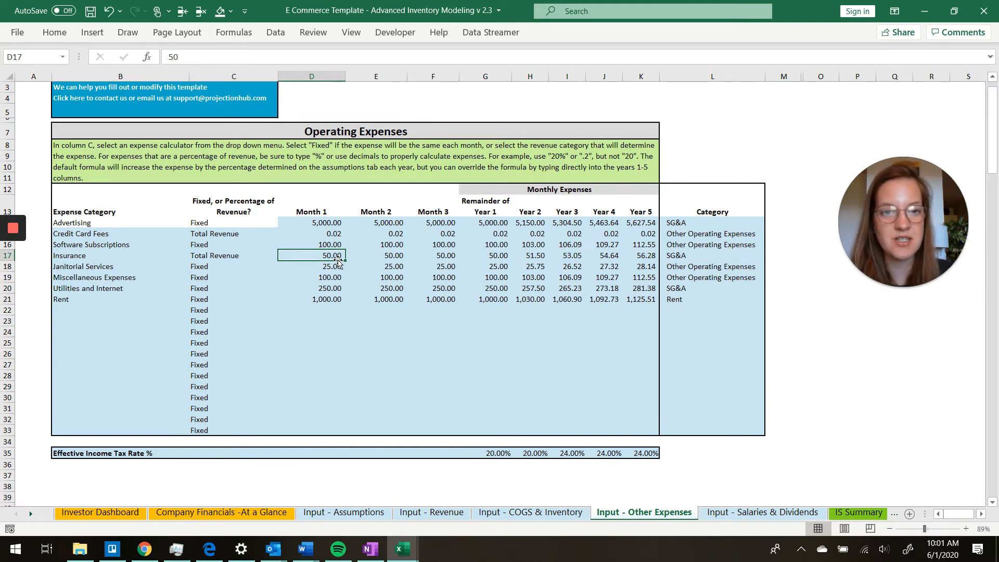
{"action": "left_click", "coordinate": [221, 255]}
{"action": "left_click", "coordinate": [284, 255]}
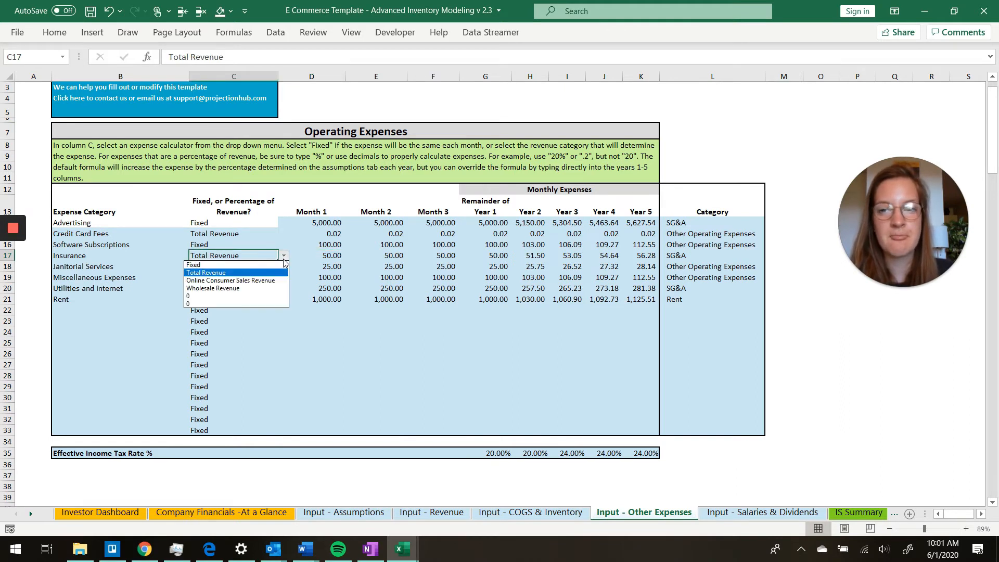
{"action": "left_click", "coordinate": [245, 267]}
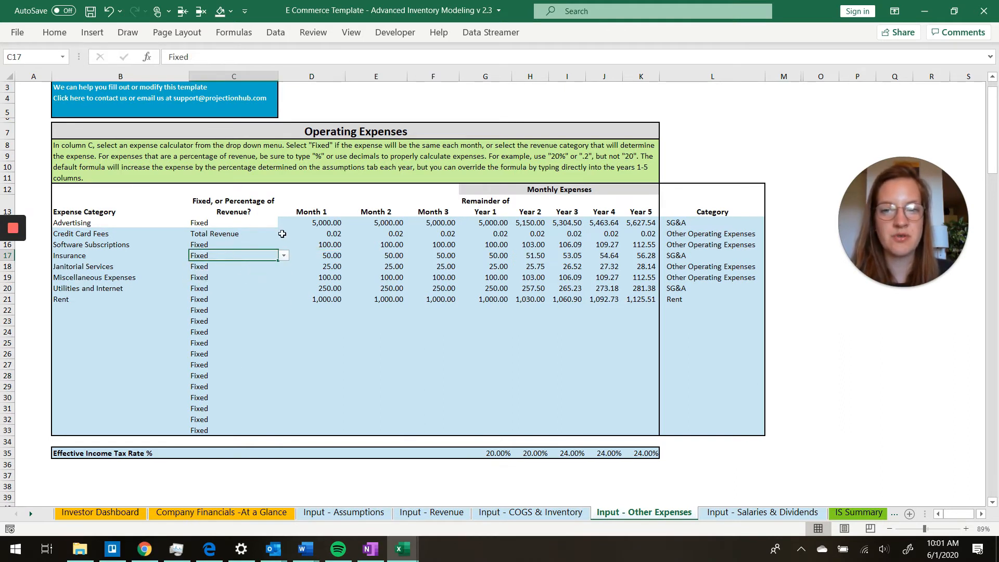
Step: Review the Credit Card Fees rate across the months and the yearly growth formulas, including the effective income tax rate row below
{"action": "left_click", "coordinate": [332, 236]}
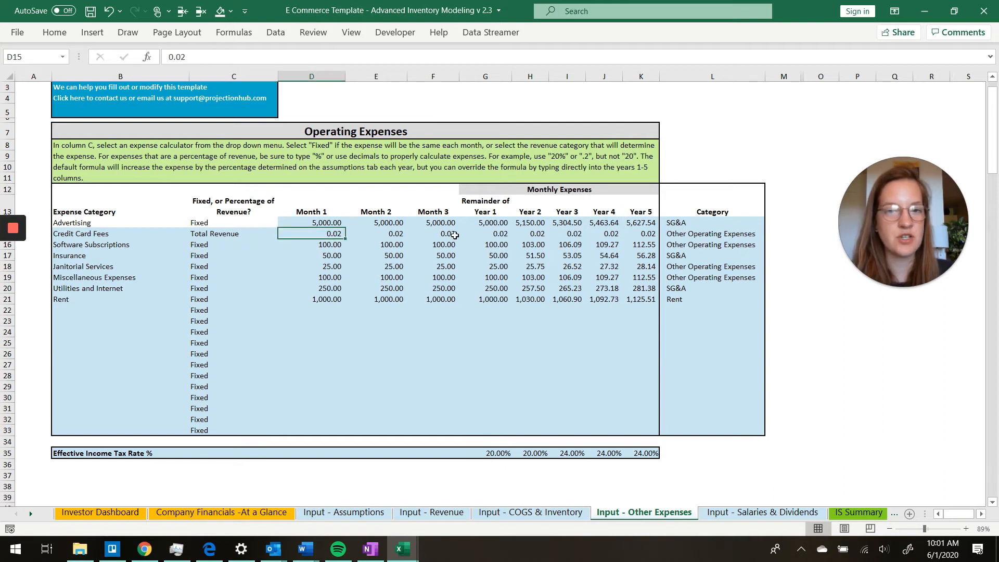
{"action": "key", "text": "Right"}
{"action": "key", "text": "Right"}
{"action": "key", "text": "Right"}
{"action": "key", "text": "Right"}
{"action": "key", "text": "Right"}
{"action": "key", "text": "Right"}
{"action": "key", "text": "Right"}
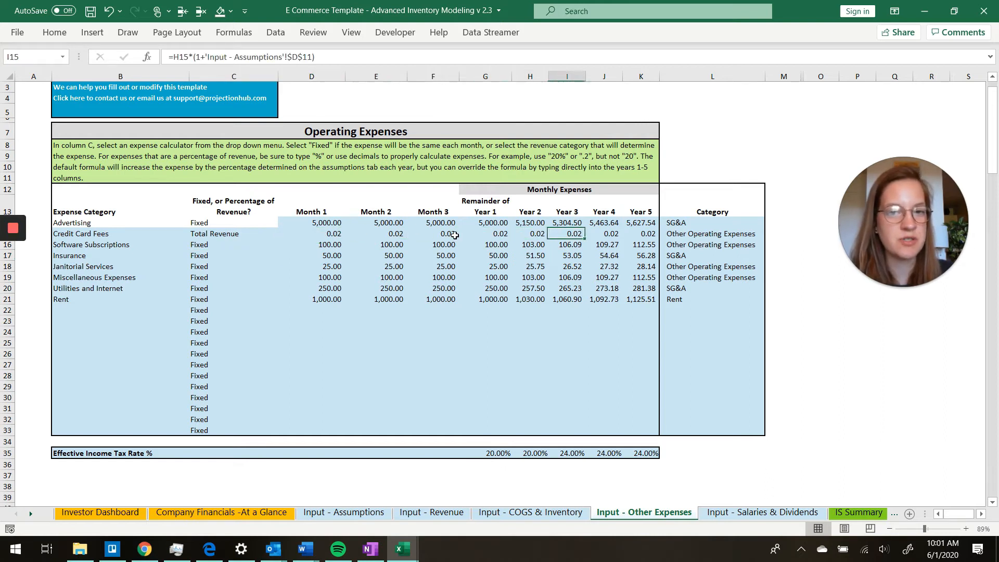
{"action": "key", "text": "Left"}
{"action": "key", "text": "Left"}
{"action": "key", "text": "Left"}
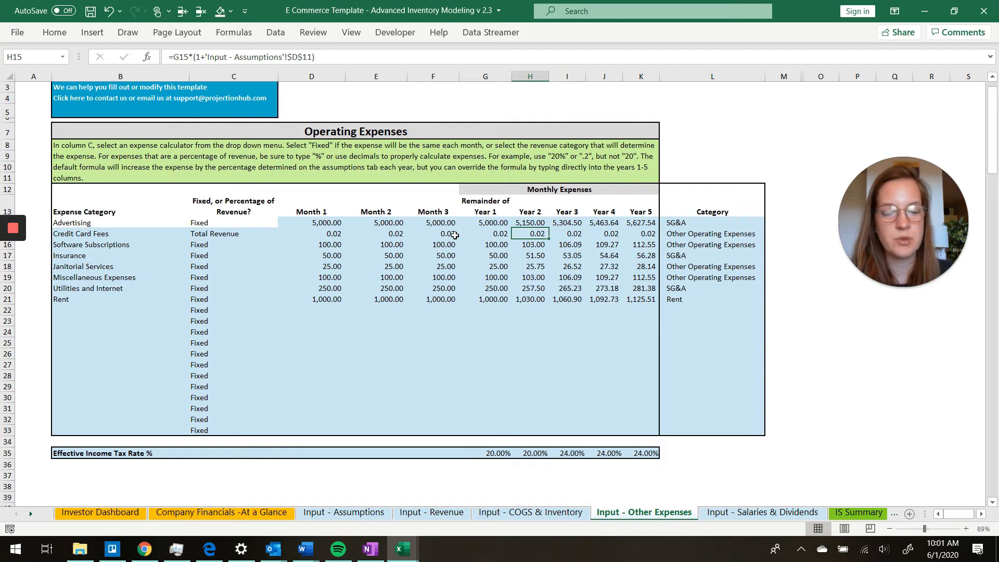
{"action": "scroll", "coordinate": [694, 461], "scroll_direction": "down", "scroll_amount": 2}
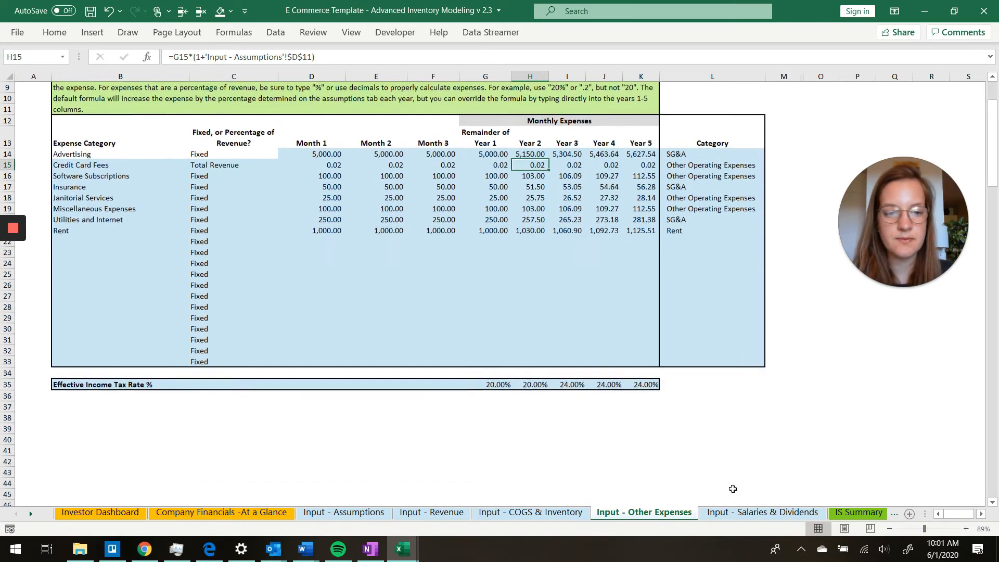
Step: Open the Input - Salaries & Dividends sheet and examine the job titles, salaries and employer taxes in the salaries table
{"action": "left_click", "coordinate": [749, 513]}
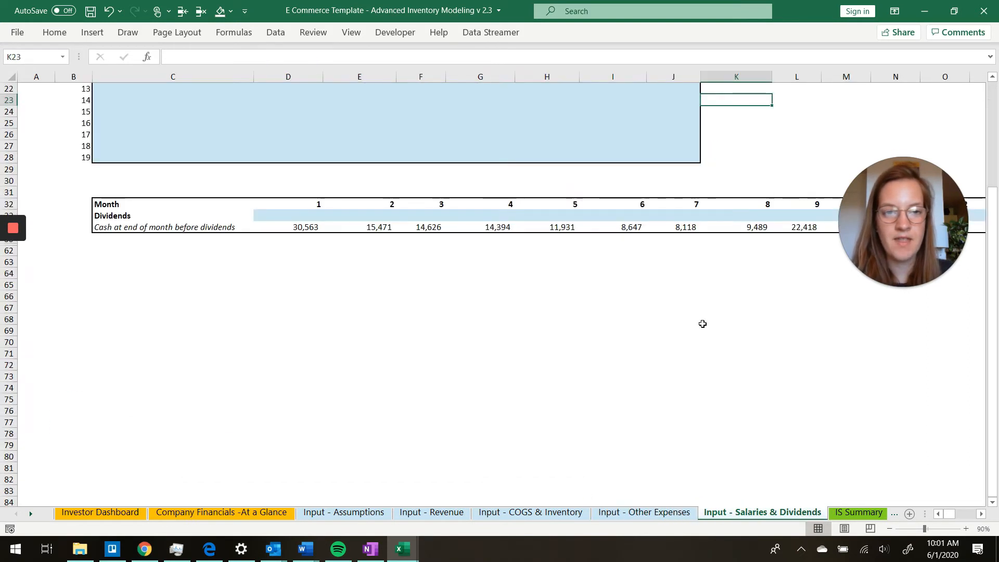
{"action": "scroll", "coordinate": [702, 324], "scroll_direction": "up", "scroll_amount": 7}
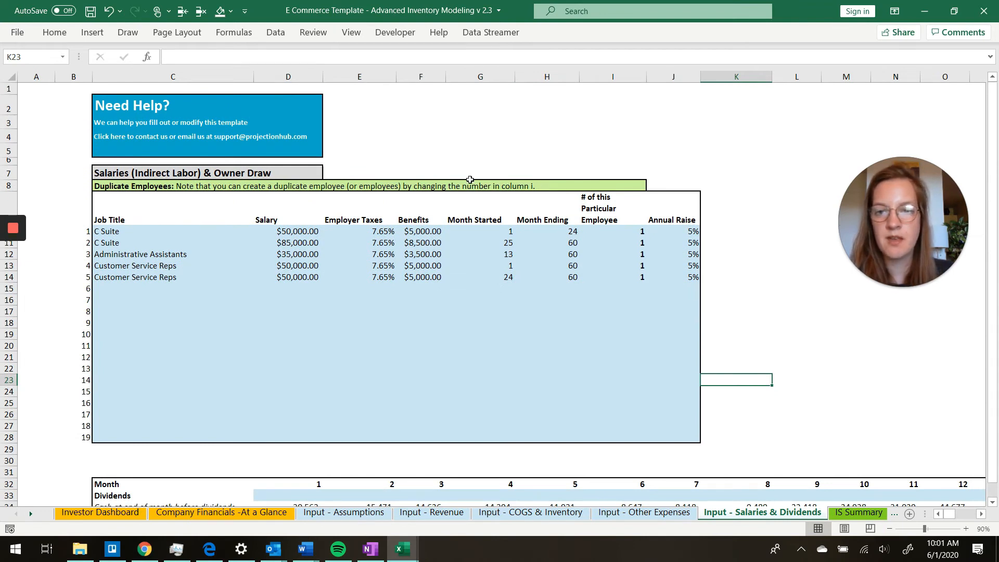
{"action": "left_click", "coordinate": [111, 235]}
{"action": "key", "text": "Down"}
{"action": "key", "text": "Down"}
{"action": "key", "text": "Down"}
{"action": "key", "text": "Up"}
{"action": "key", "text": "Up"}
{"action": "key", "text": "Right"}
{"action": "key", "text": "Right"}
{"action": "key", "text": "Up"}
{"action": "key", "text": "Up"}
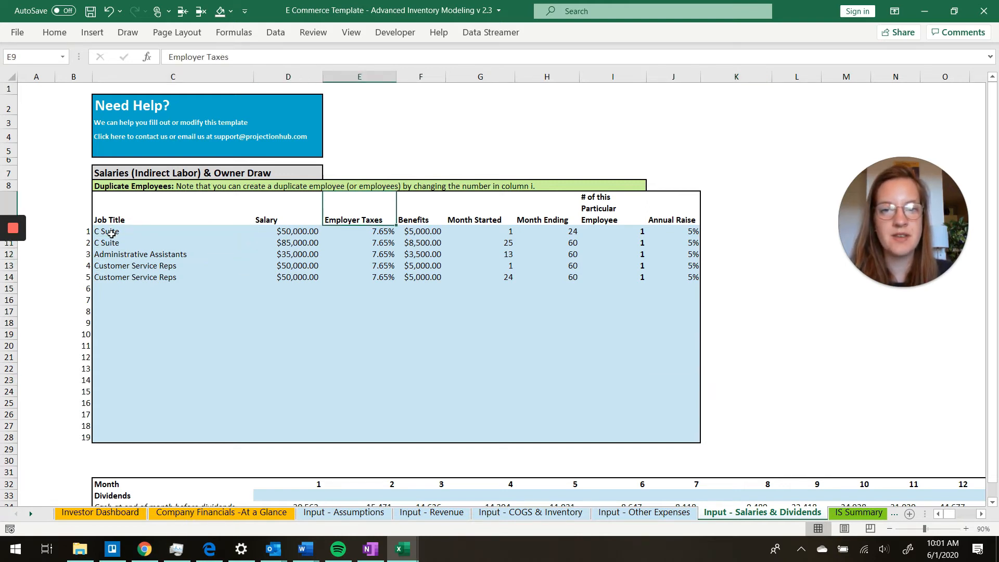
Step: Examine the benefits formula, month started, month ending and employee count for the first C Suite entry
{"action": "key", "text": "Right"}
{"action": "key", "text": "Down"}
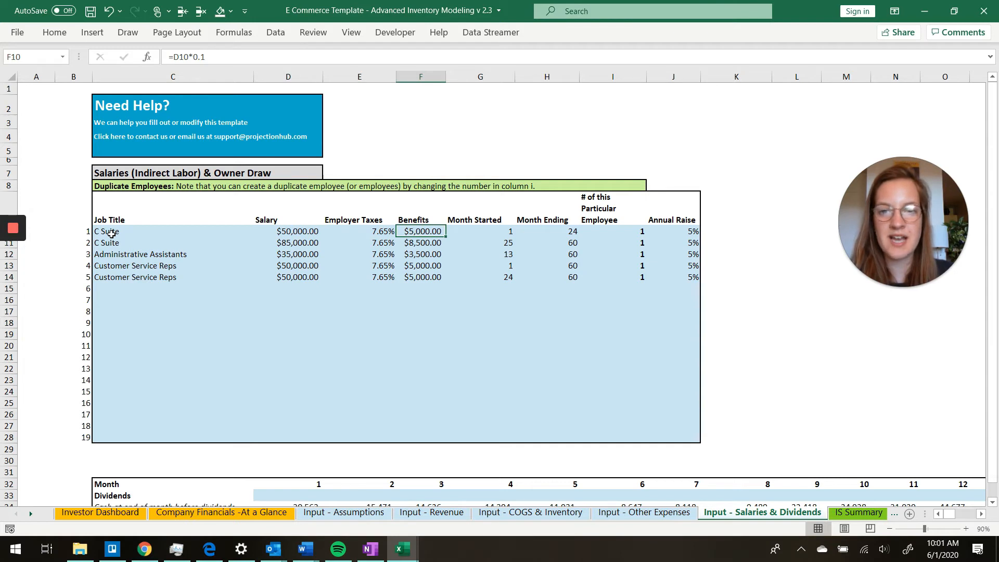
{"action": "key", "text": "Right"}
{"action": "key", "text": "Left"}
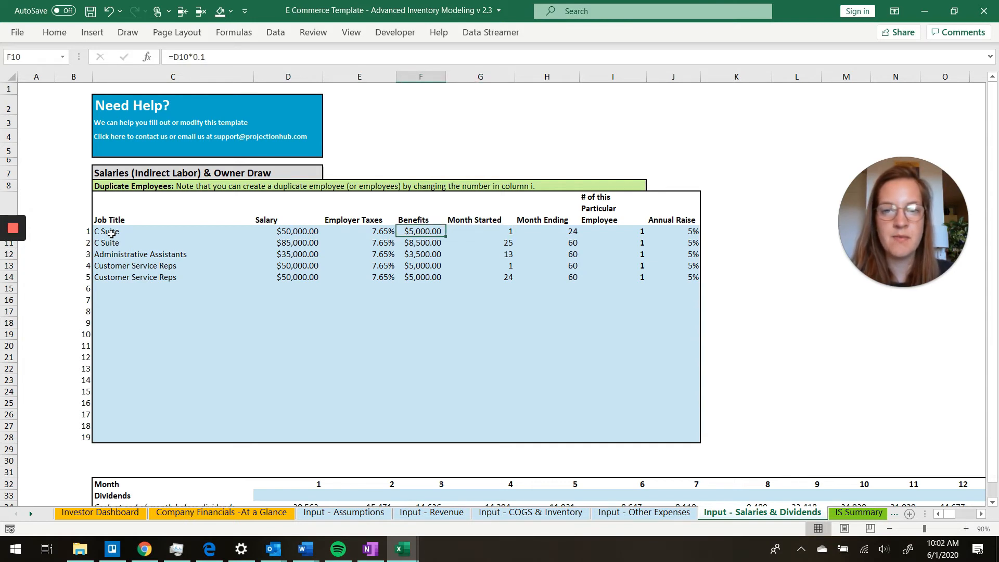
{"action": "key", "text": "Right"}
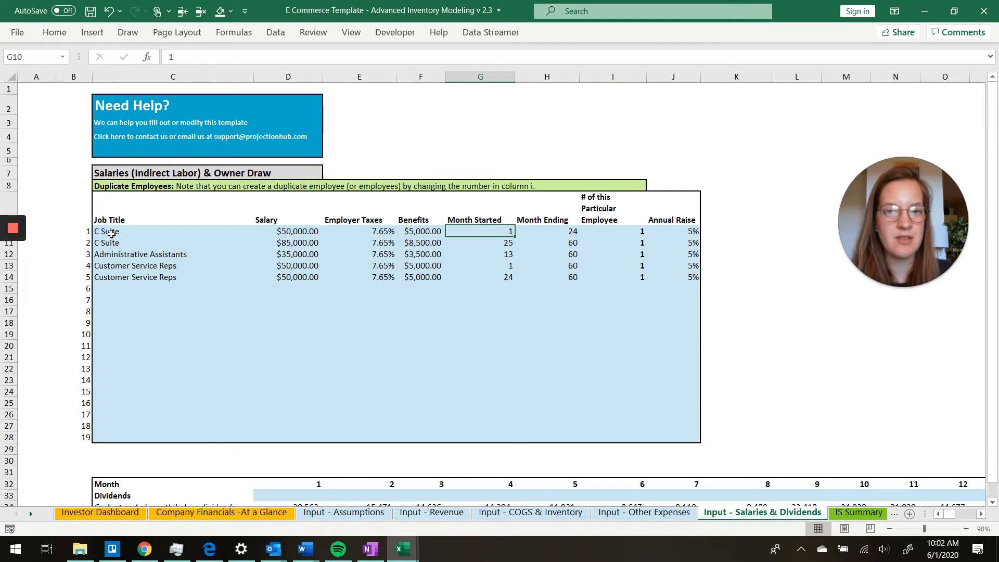
{"action": "key", "text": "Right"}
{"action": "key", "text": "Right"}
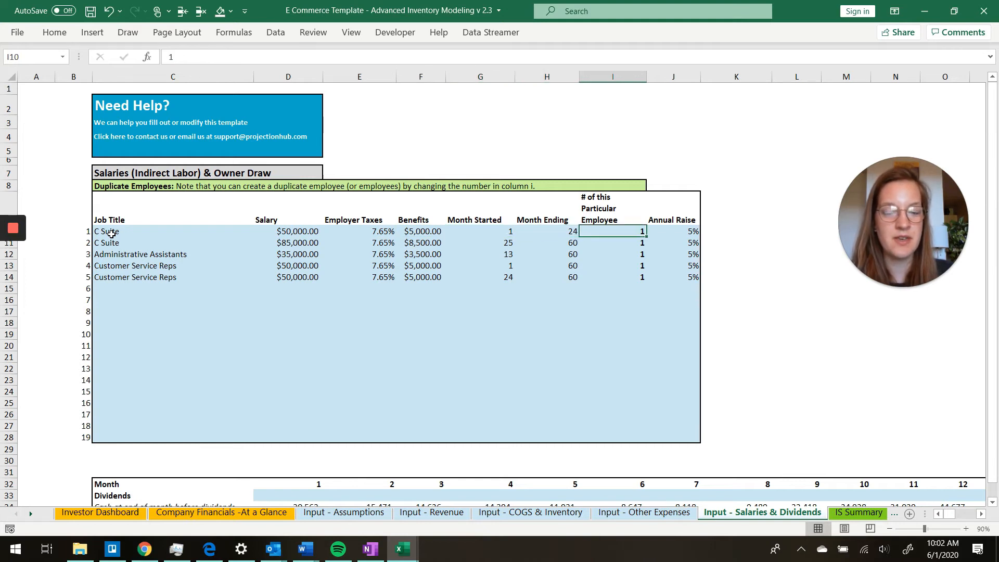
Step: Review the number of each particular employee from the C Suite rows through the Customer Service Reps rows
{"action": "key", "text": "Down"}
{"action": "key", "text": "Down"}
{"action": "key", "text": "Down"}
{"action": "key", "text": "Down"}
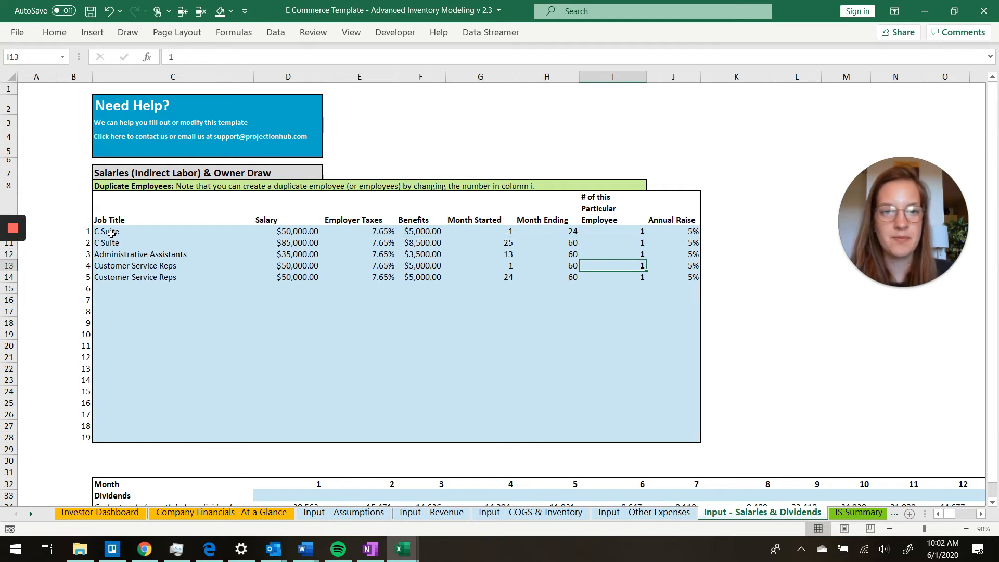
{"action": "key", "text": "Up"}
{"action": "key", "text": "Down"}
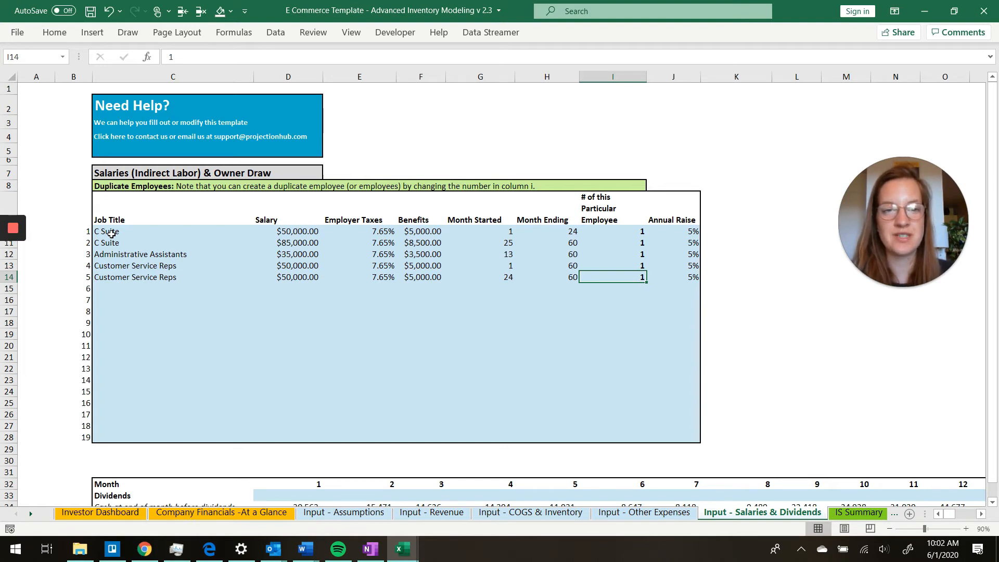
Step: Review the annual raise percentages for all listed employees
{"action": "key", "text": "Right"}
{"action": "key", "text": "Up"}
{"action": "key", "text": "Up"}
{"action": "key", "text": "Up"}
{"action": "key", "text": "Up"}
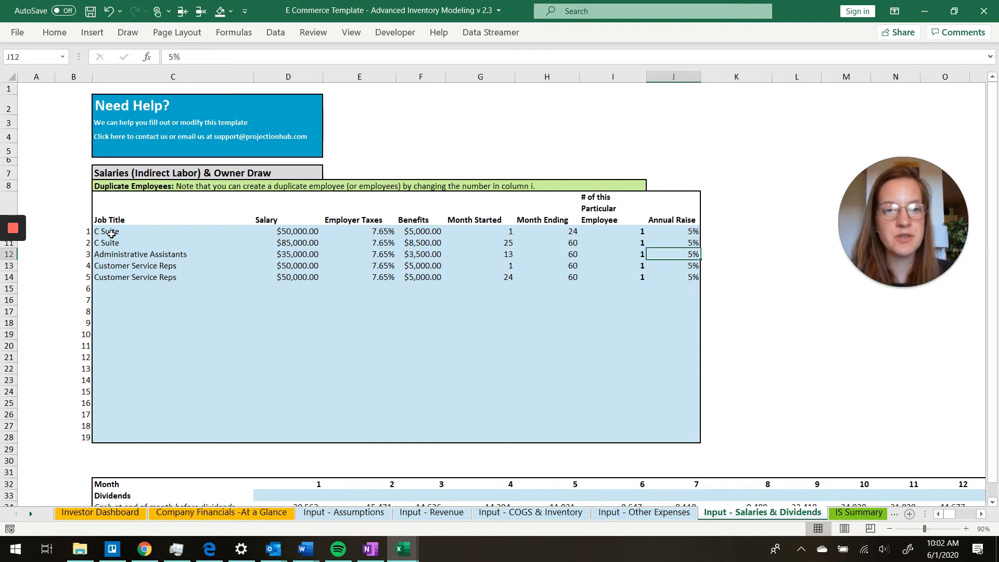
{"action": "key", "text": "Down"}
{"action": "key", "text": "Down"}
{"action": "key", "text": "Down"}
{"action": "key", "text": "Down"}
{"action": "key", "text": "Up"}
{"action": "key", "text": "Up"}
{"action": "key", "text": "Up"}
{"action": "key", "text": "Up"}
{"action": "key", "text": "Up"}
{"action": "key", "text": "Down"}
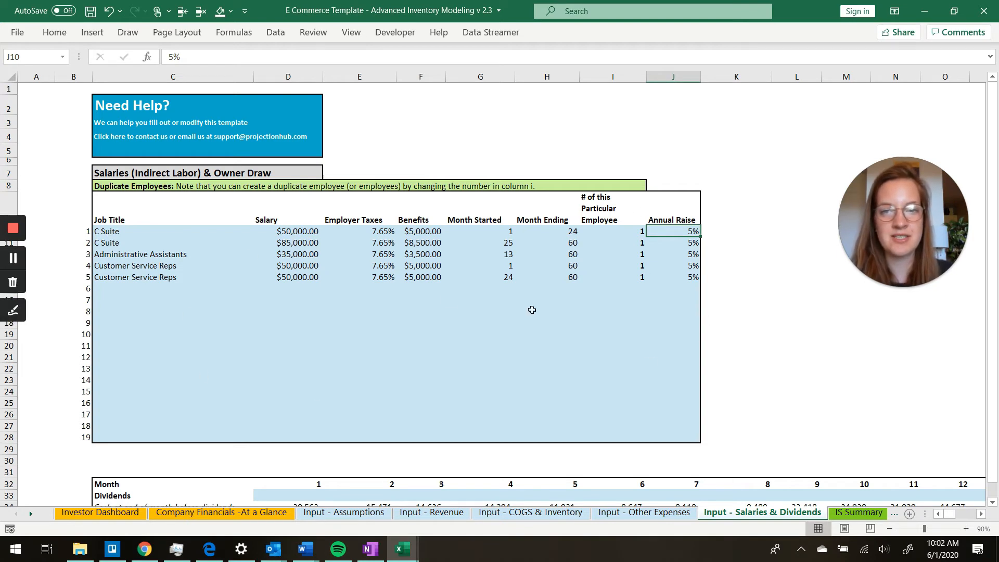
Step: View the monthly Dividends input row from month 1 onward, along with the cash at end of month before dividends
{"action": "scroll", "coordinate": [532, 310], "scroll_direction": "down", "scroll_amount": 2}
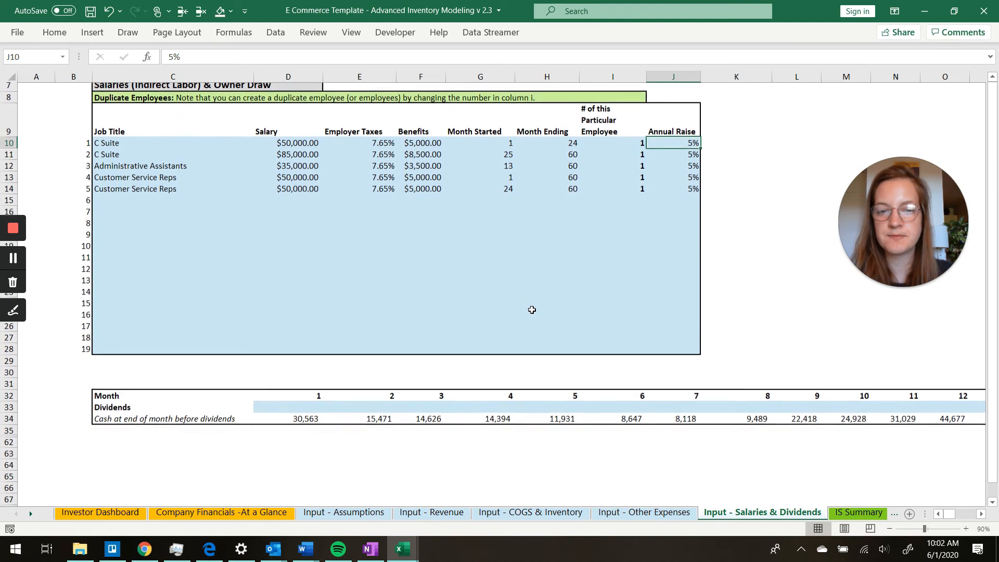
{"action": "left_click", "coordinate": [304, 413]}
{"action": "key", "text": "Right"}
{"action": "key", "text": "Right"}
{"action": "key", "text": "Right"}
{"action": "key", "text": "Right"}
{"action": "key", "text": "Right"}
{"action": "key", "text": "Right"}
{"action": "key", "text": "Right"}
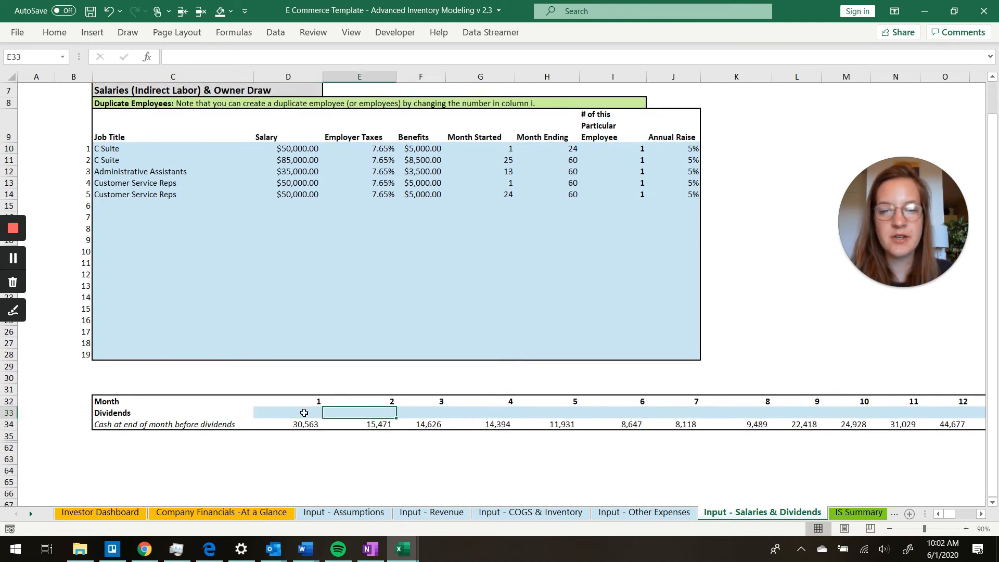
Step: Look along the Dividends input row across the first year and into the second, returning to the opening months
{"action": "key", "text": "Right"}
{"action": "key", "text": "Right"}
{"action": "key", "text": "Right"}
{"action": "key", "text": "Right"}
{"action": "key", "text": "Right"}
{"action": "key", "text": "Right"}
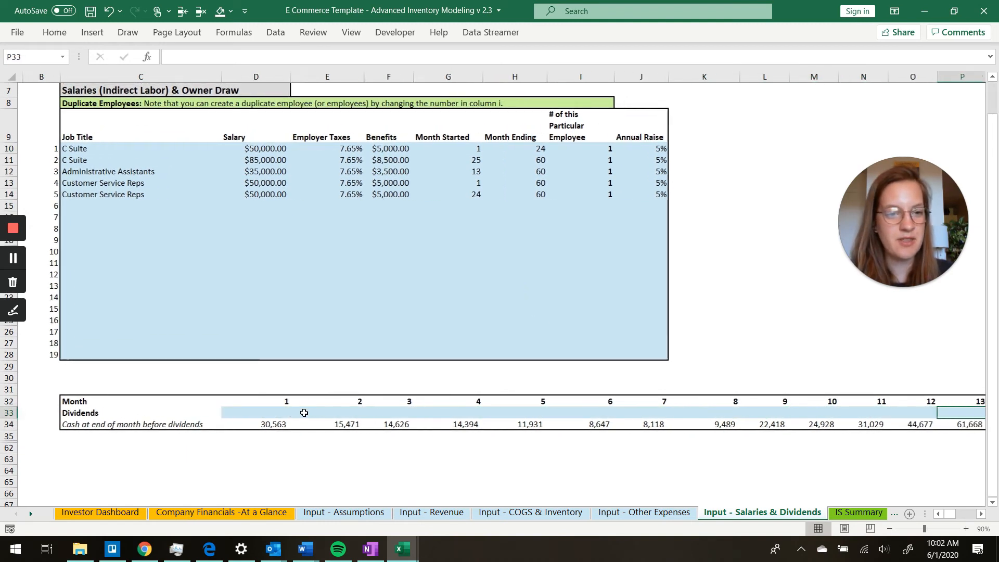
{"action": "key", "text": "Left"}
{"action": "key", "text": "Left"}
{"action": "key", "text": "Left"}
{"action": "key", "text": "Left"}
{"action": "key", "text": "Left"}
{"action": "key", "text": "Left"}
{"action": "key", "text": "Left"}
{"action": "key", "text": "Left"}
{"action": "key", "text": "Left"}
{"action": "key", "text": "Left"}
{"action": "key", "text": "Left"}
{"action": "key", "text": "Left"}
{"action": "key", "text": "Left"}
{"action": "key", "text": "Left"}
{"action": "key", "text": "Left"}
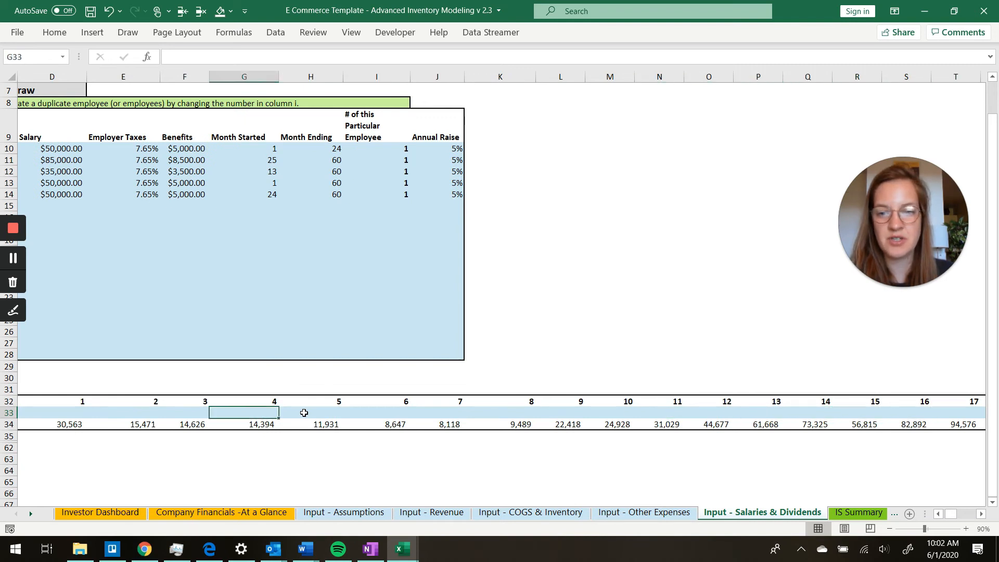
{"action": "key", "text": "Left"}
{"action": "key", "text": "Right"}
{"action": "key", "text": "Right"}
{"action": "key", "text": "Right"}
{"action": "key", "text": "Right"}
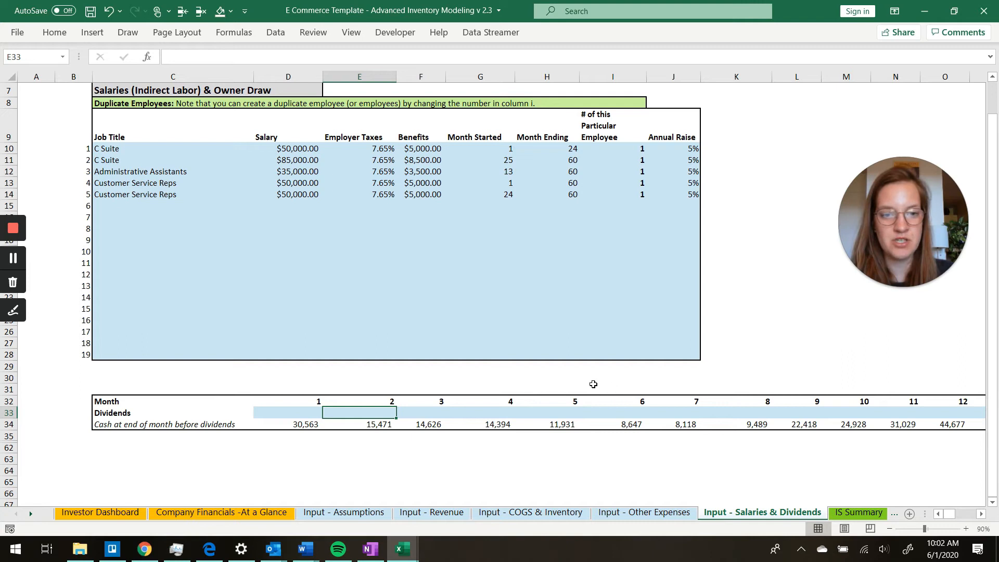
Step: Examine the cash at end of month before dividends for months 1 through 13, comparing month 7 with its dividend input
{"action": "left_click", "coordinate": [289, 428]}
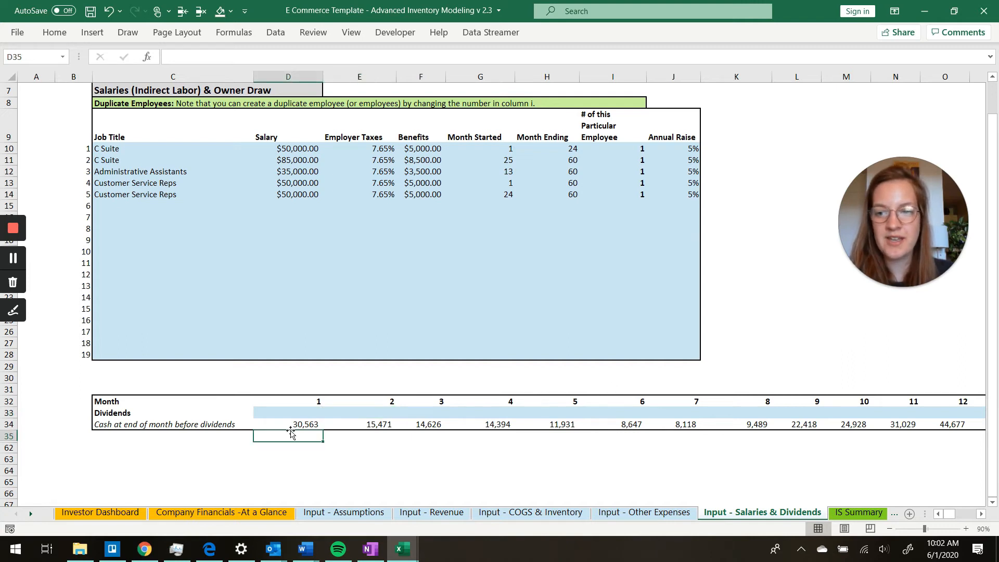
{"action": "key", "text": "Right"}
{"action": "key", "text": "Right"}
{"action": "key", "text": "Right"}
{"action": "key", "text": "Right"}
{"action": "key", "text": "Right"}
{"action": "key", "text": "Right"}
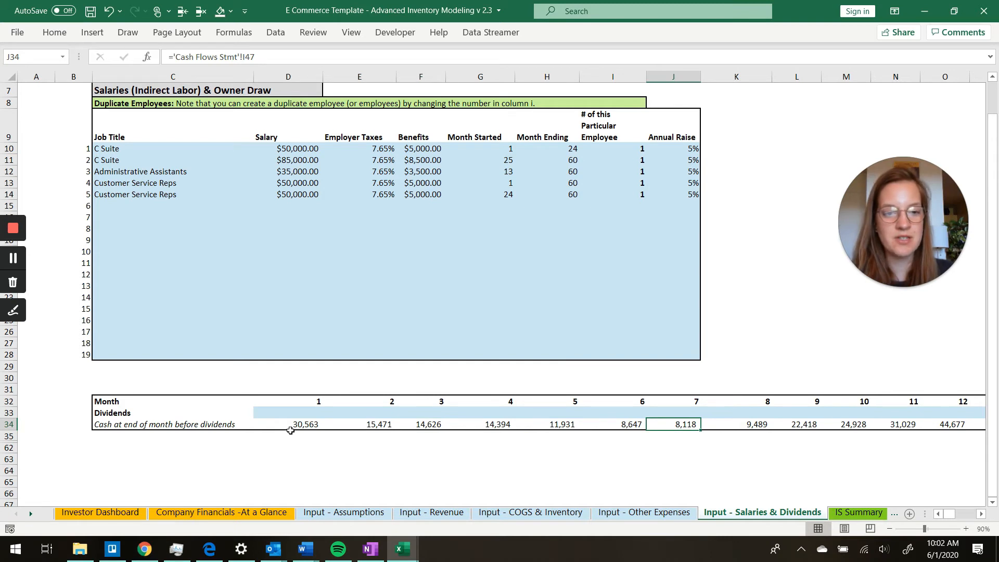
{"action": "key", "text": "Up"}
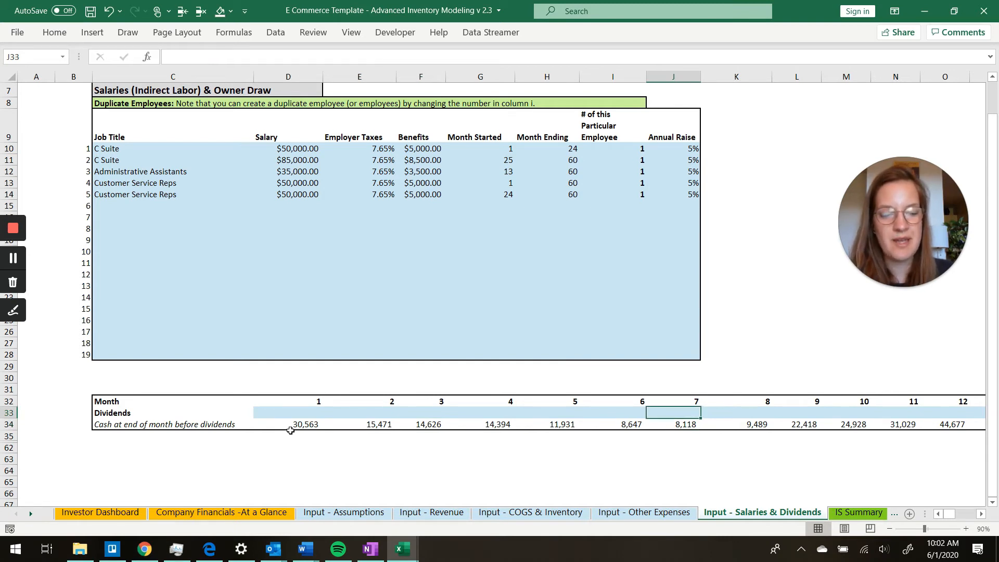
{"action": "key", "text": "Down"}
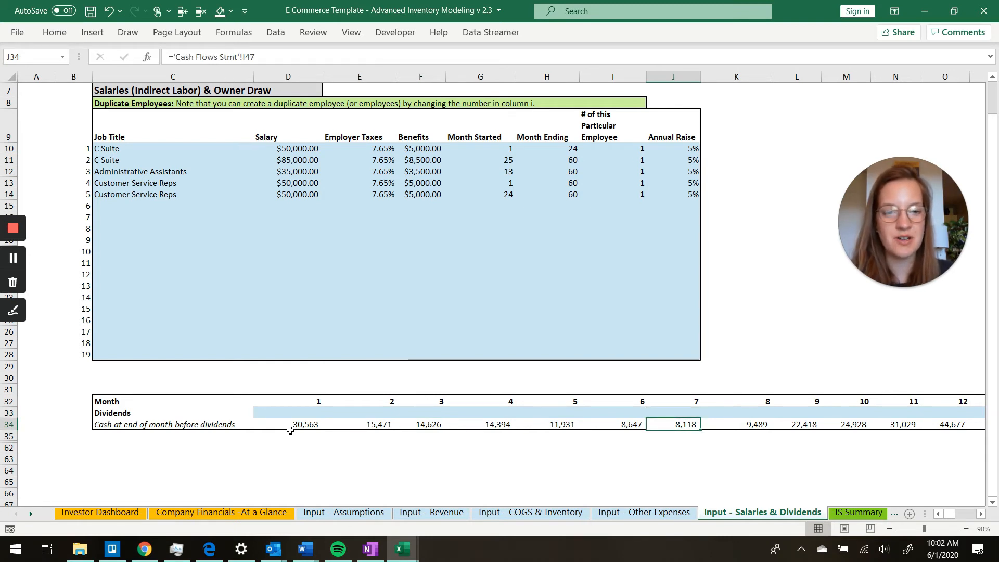
{"action": "key", "text": "Right"}
{"action": "key", "text": "Right"}
{"action": "key", "text": "Right"}
{"action": "key", "text": "Right"}
{"action": "key", "text": "Right"}
{"action": "key", "text": "Right"}
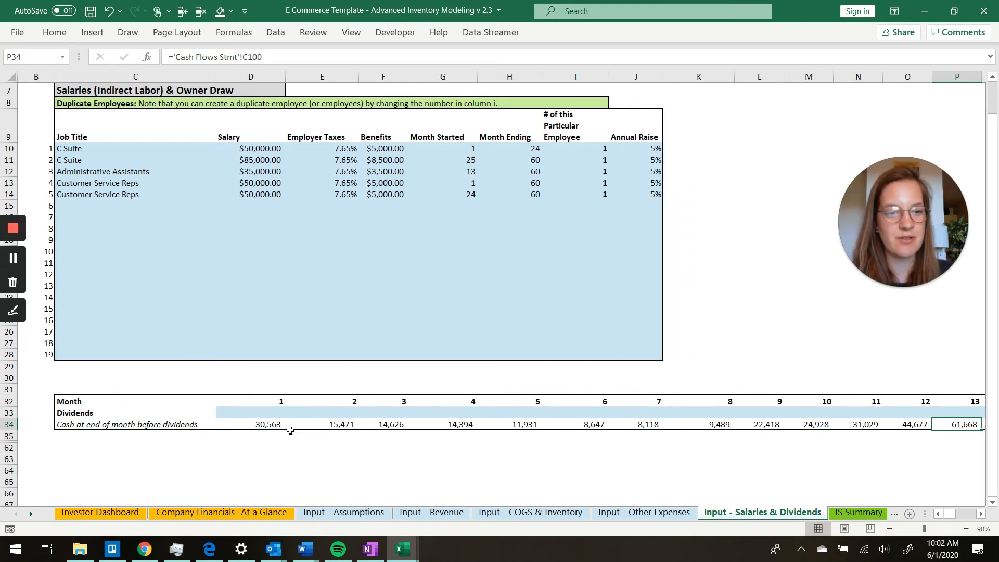
Step: Review the Company Financials - At a Glance sheet, from the profit and loss table and key ratios to the Debt / Equity chart
{"action": "scroll", "coordinate": [640, 407], "scroll_direction": "up", "scroll_amount": 2}
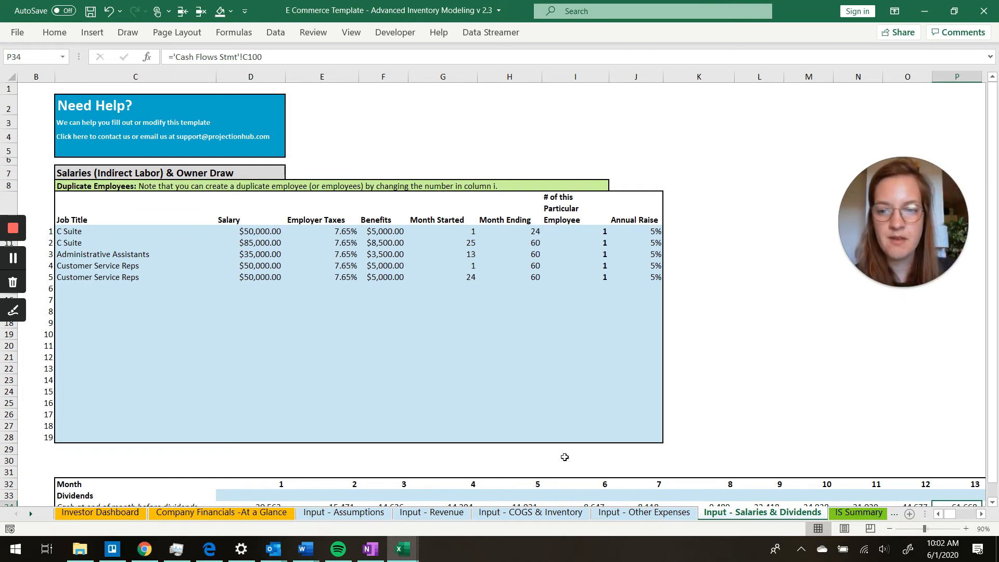
{"action": "left_click", "coordinate": [248, 515]}
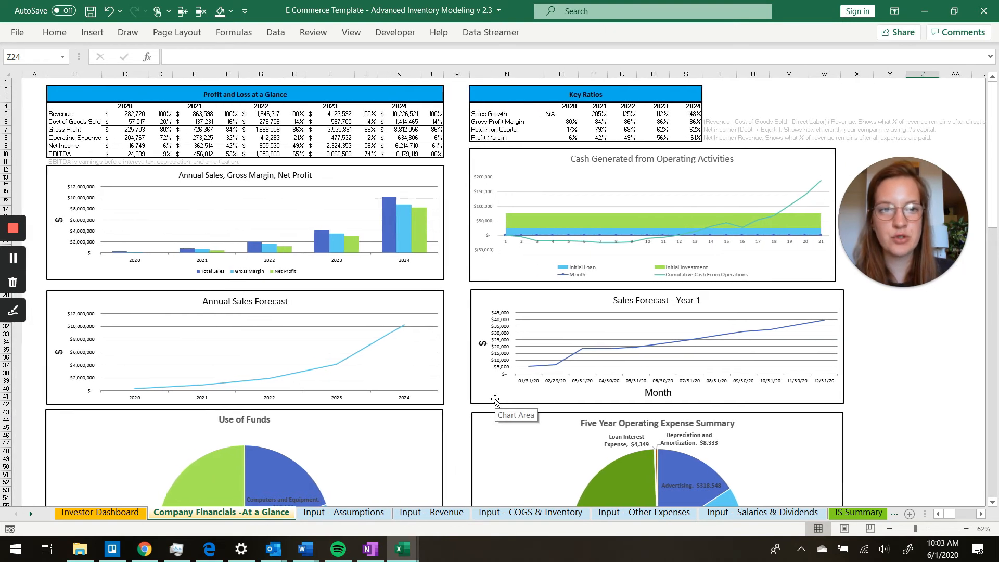
{"action": "scroll", "coordinate": [495, 399], "scroll_direction": "down", "scroll_amount": 10}
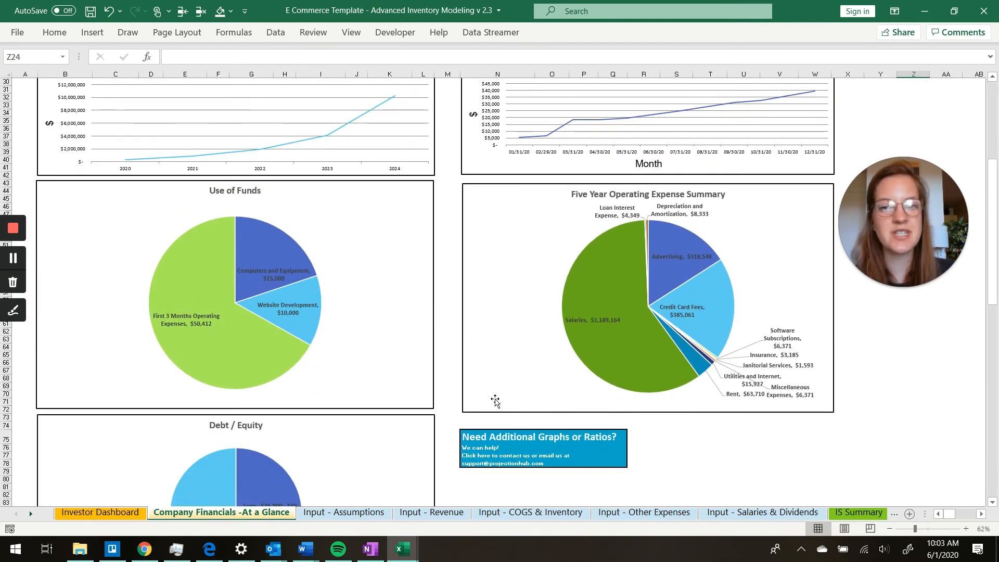
{"action": "scroll", "coordinate": [494, 400], "scroll_direction": "up", "scroll_amount": 10}
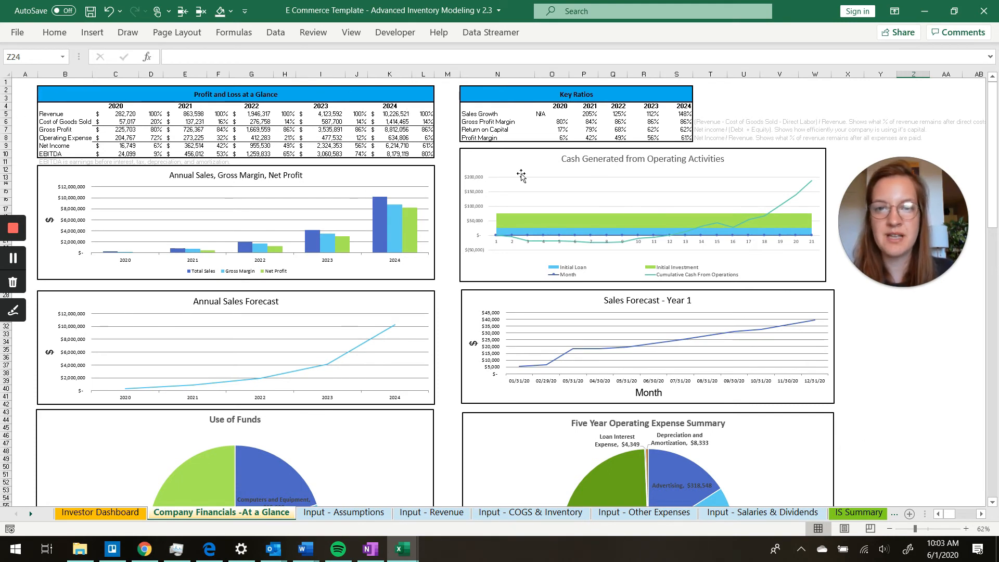
{"action": "scroll", "coordinate": [748, 164], "scroll_direction": "down", "scroll_amount": 11}
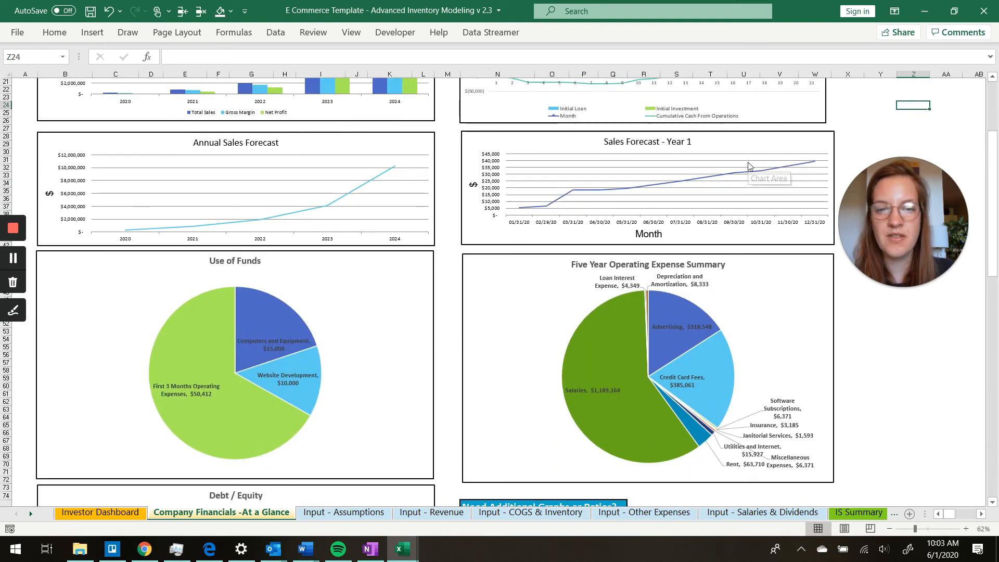
{"action": "scroll", "coordinate": [748, 164], "scroll_direction": "down", "scroll_amount": 5}
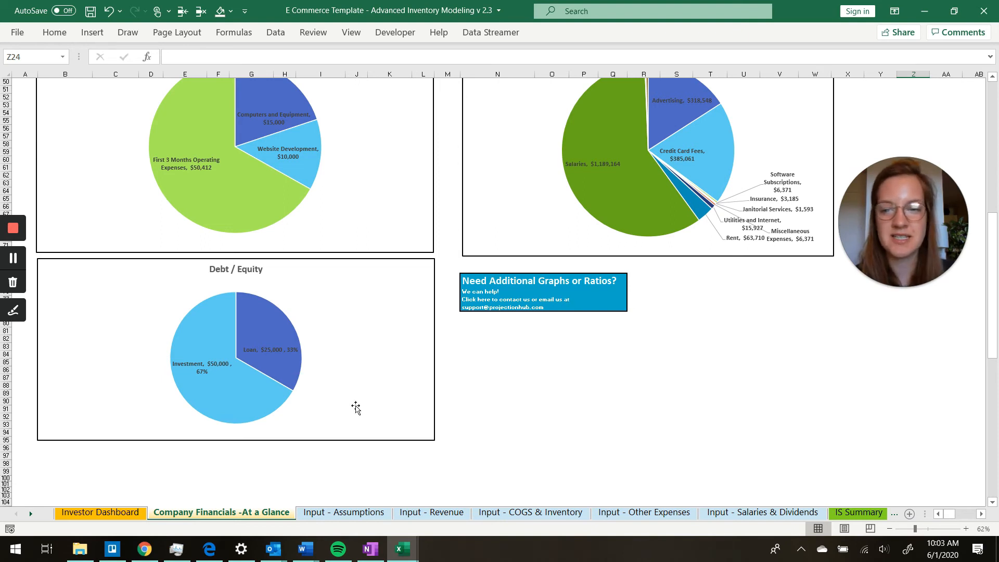
Step: Glance at the revenue inputs and Investor Dashboard sheets, and return to the charts on Company Financials - At a Glance
{"action": "left_click", "coordinate": [454, 514]}
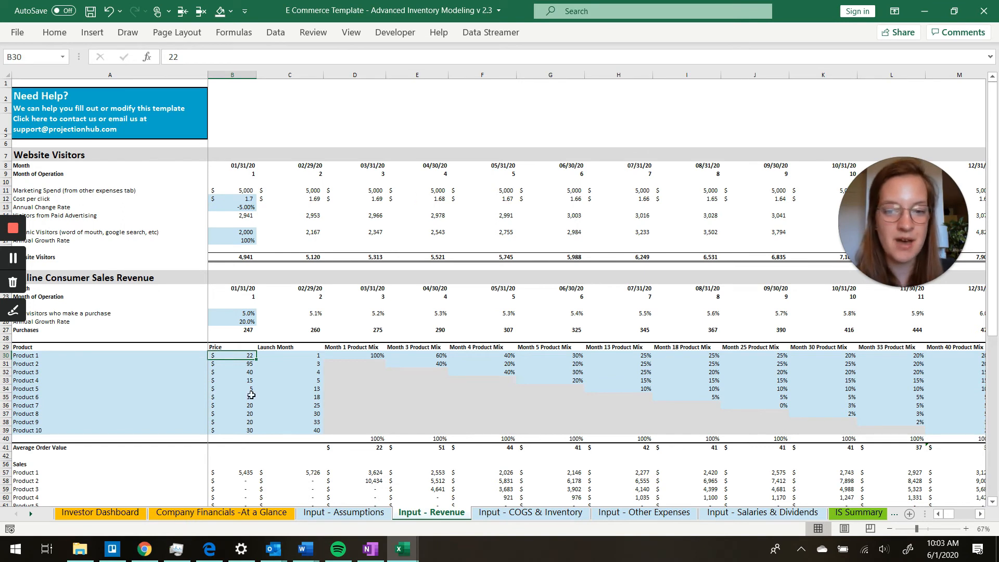
{"action": "left_click", "coordinate": [117, 514]}
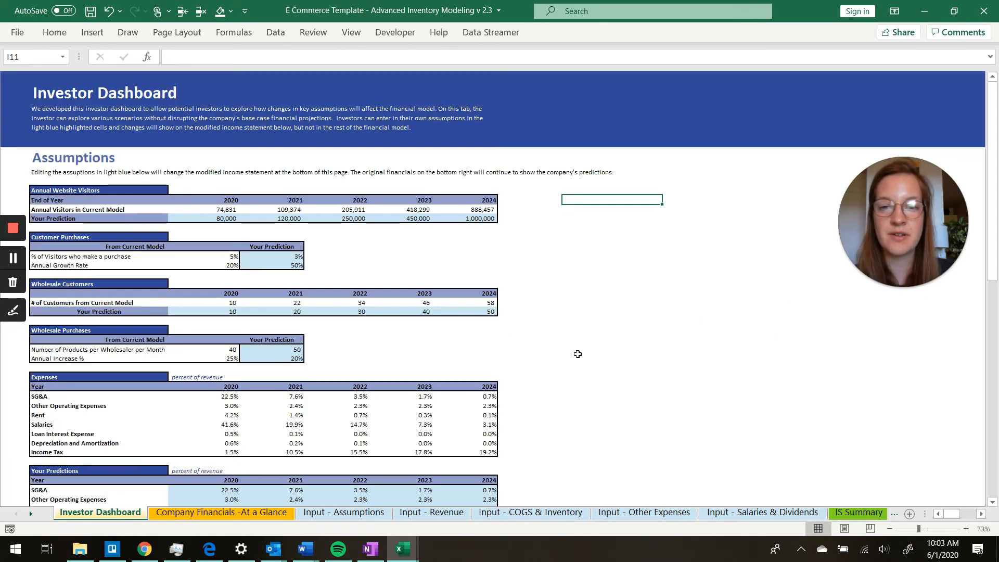
{"action": "left_click", "coordinate": [247, 514]}
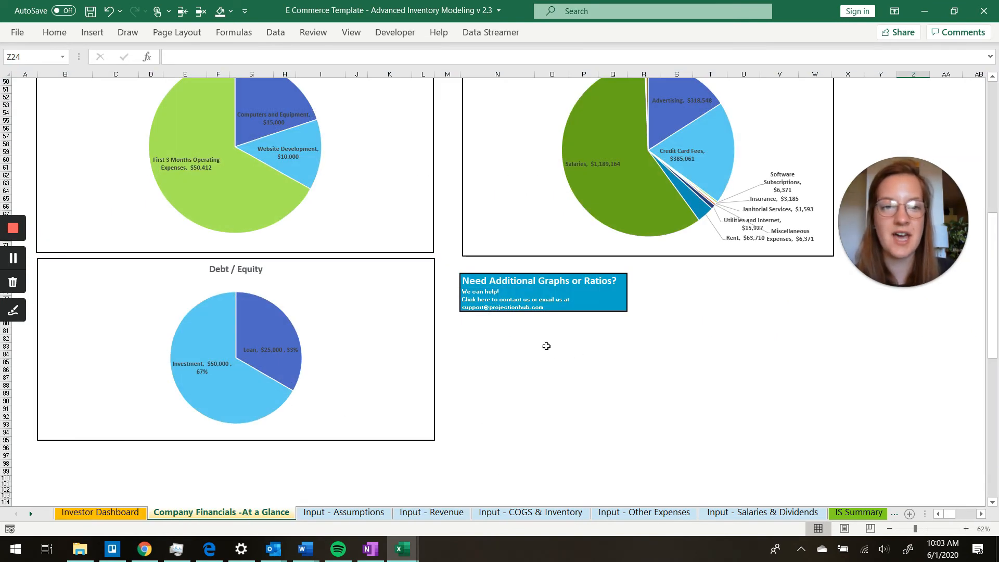
{"action": "scroll", "coordinate": [586, 348], "scroll_direction": "up", "scroll_amount": 3}
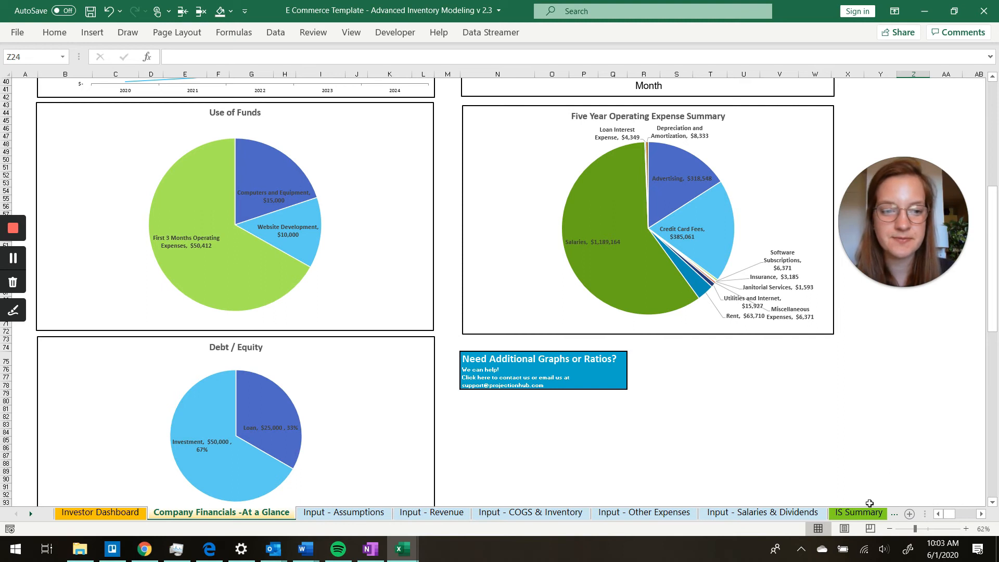
Step: Review the five-year income statement summary, including its title formula, and the cash flow summary
{"action": "left_click", "coordinate": [854, 512]}
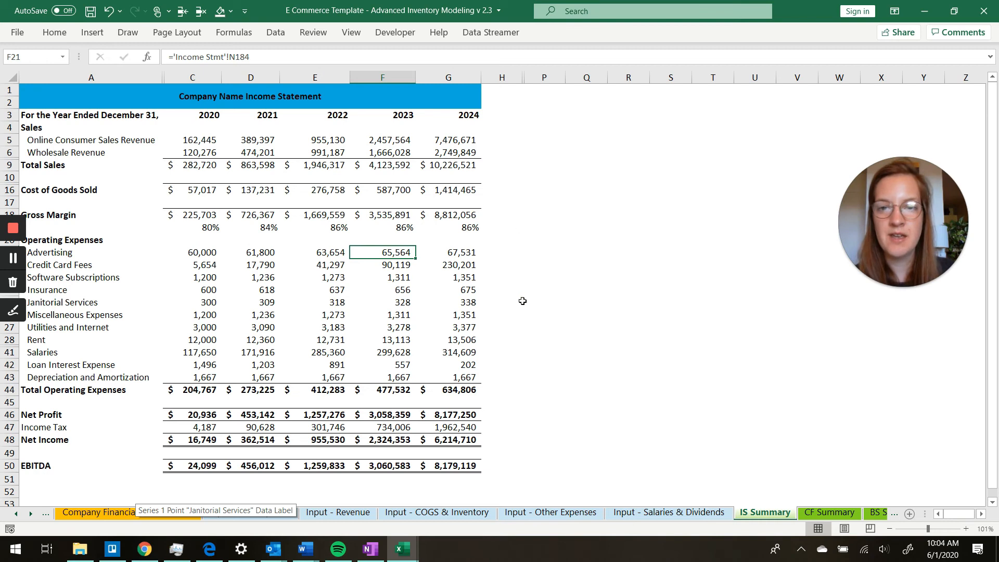
{"action": "left_click", "coordinate": [208, 96]}
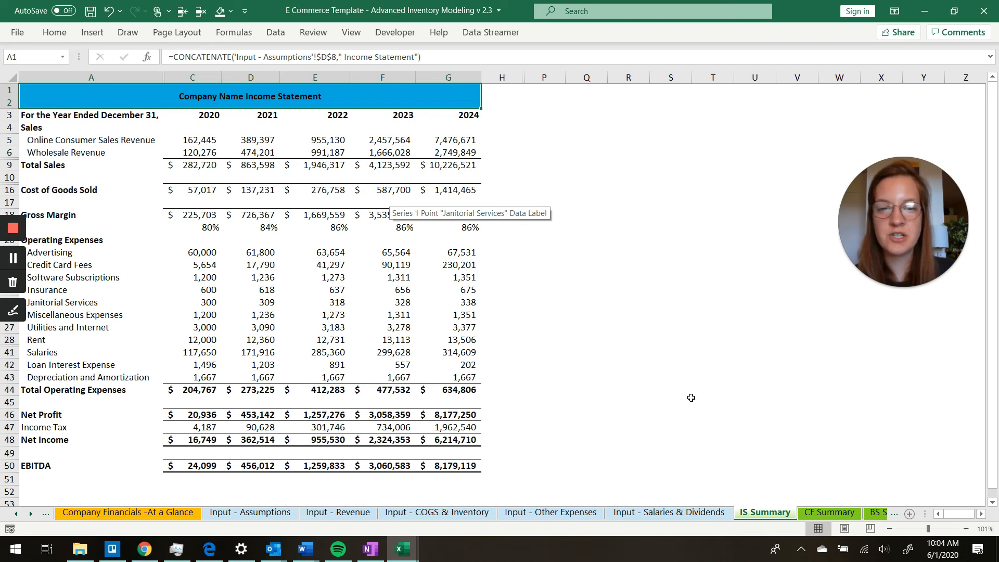
{"action": "left_click", "coordinate": [829, 514]}
{"action": "scroll", "coordinate": [656, 246], "scroll_direction": "up", "scroll_amount": 5}
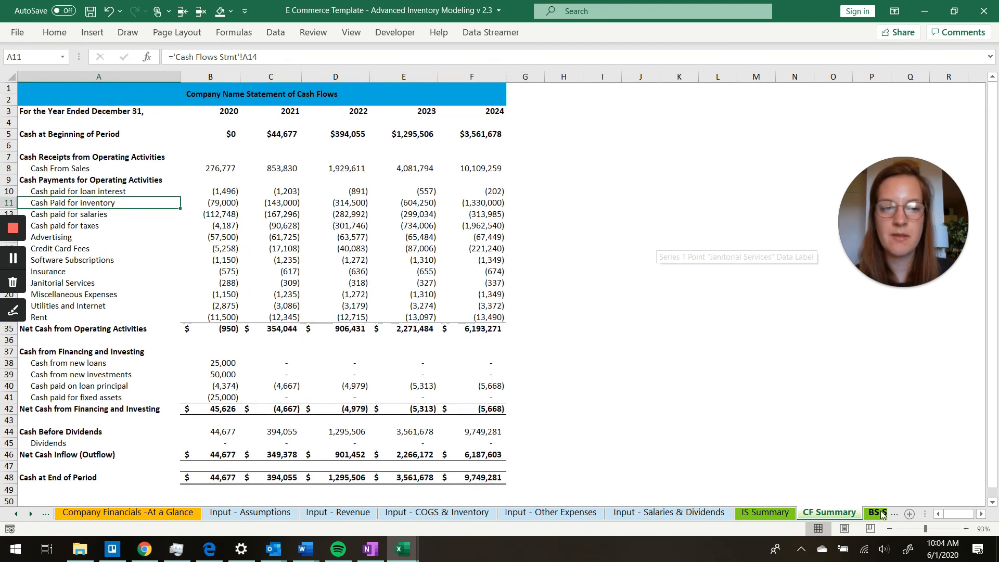
Step: Review the five-year balance sheet summary, covering assets, liabilities and equity
{"action": "key", "text": "ctrl+Page_Down"}
{"action": "scroll", "coordinate": [677, 326], "scroll_direction": "down", "scroll_amount": 7}
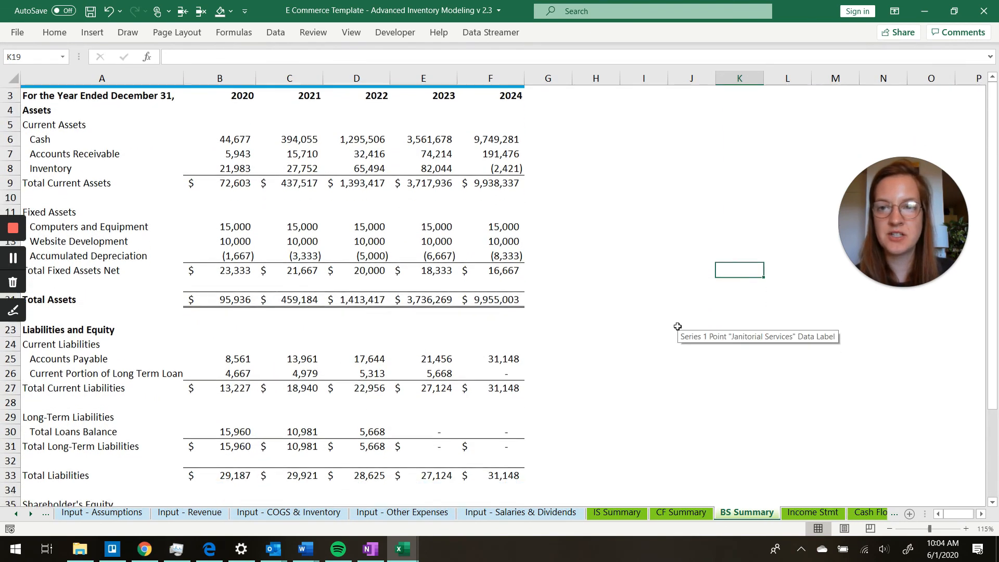
{"action": "scroll", "coordinate": [678, 327], "scroll_direction": "up", "scroll_amount": 4}
{"action": "scroll", "coordinate": [678, 326], "scroll_direction": "up", "scroll_amount": 3}
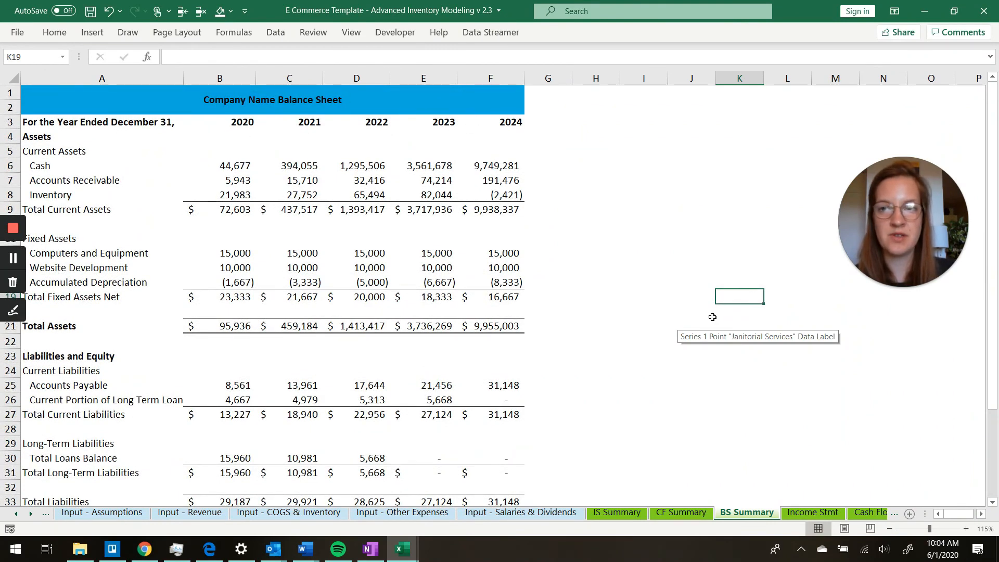
Step: Review the monthly pro forma income statement across several years and the Year 1 monthly cash flow statement
{"action": "left_click", "coordinate": [813, 513]}
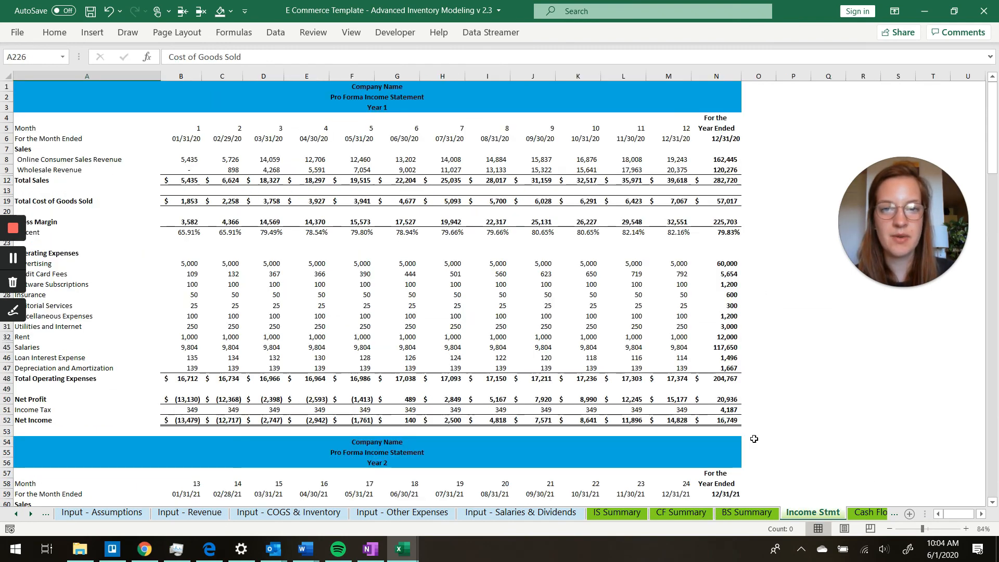
{"action": "scroll", "coordinate": [679, 314], "scroll_direction": "down", "scroll_amount": 20}
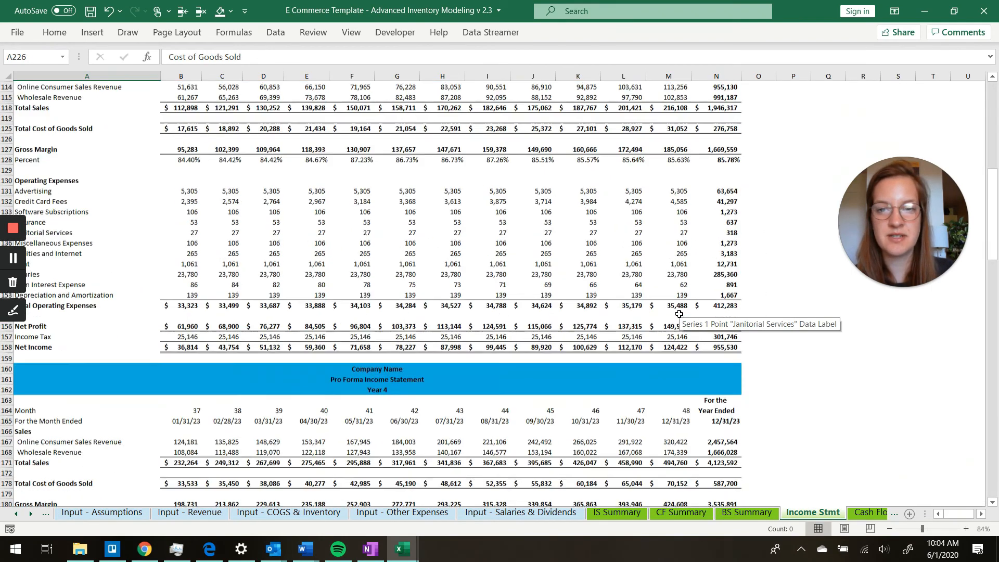
{"action": "scroll", "coordinate": [678, 314], "scroll_direction": "up", "scroll_amount": 20}
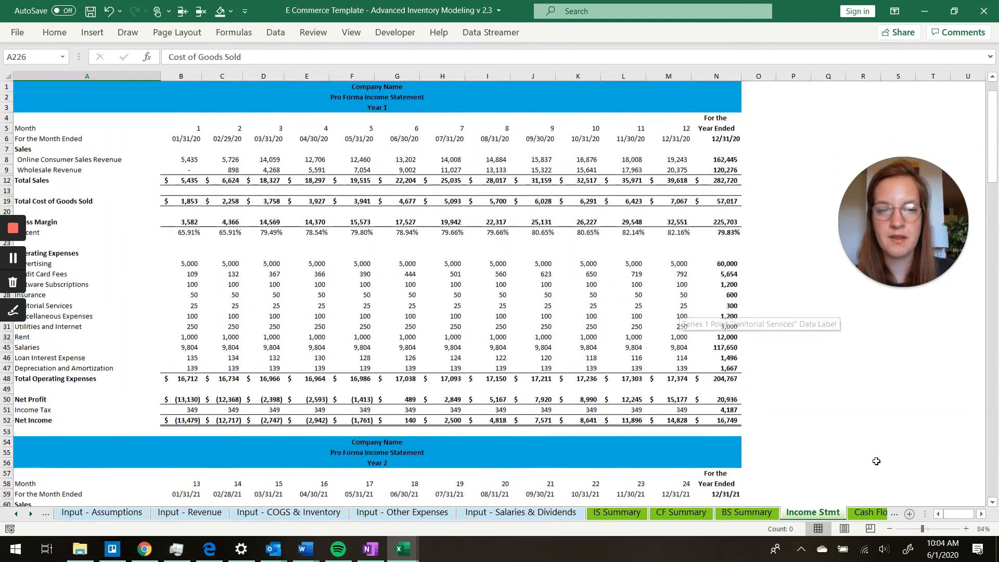
{"action": "left_click", "coordinate": [869, 512]}
{"action": "scroll", "coordinate": [614, 300], "scroll_direction": "up", "scroll_amount": 1}
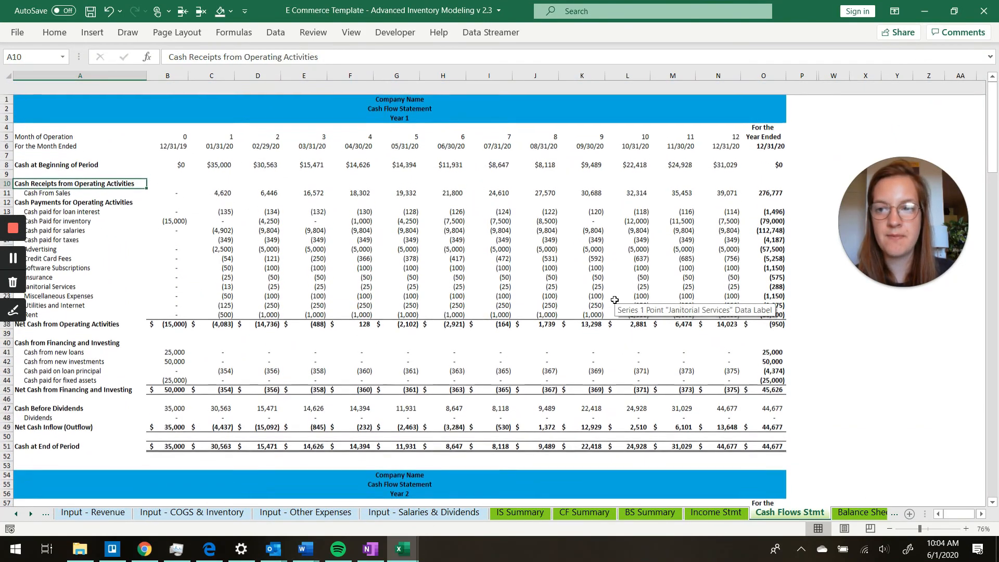
Step: Examine the monthly Balance Sheet, from the Year 1 assets and liabilities through the following years
{"action": "right_click", "coordinate": [861, 512]}
{"action": "left_click", "coordinate": [562, 323]}
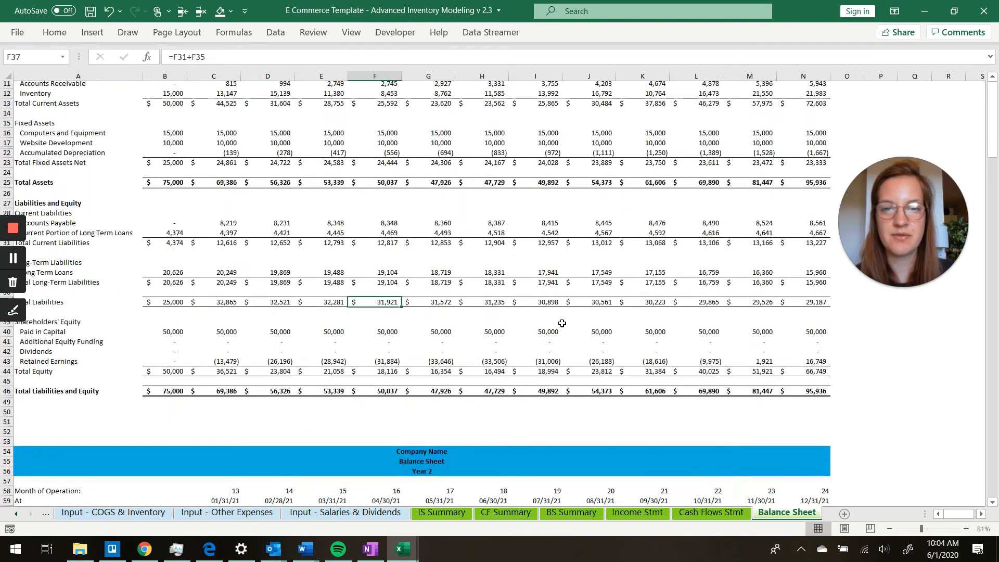
{"action": "scroll", "coordinate": [562, 323], "scroll_direction": "down", "scroll_amount": 2}
{"action": "scroll", "coordinate": [142, 135], "scroll_direction": "up", "scroll_amount": 5}
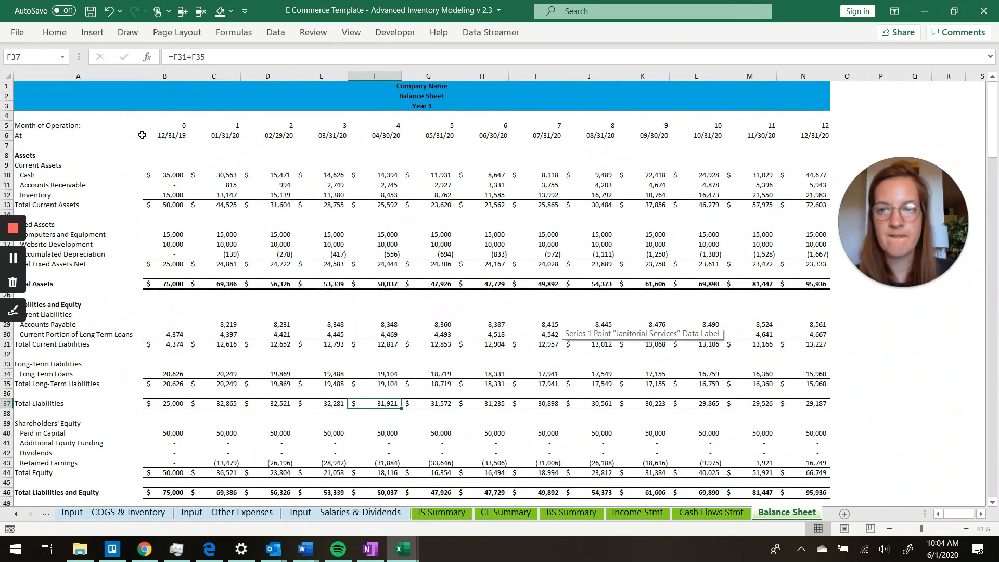
{"action": "scroll", "coordinate": [786, 304], "scroll_direction": "down", "scroll_amount": 18}
{"action": "scroll", "coordinate": [786, 304], "scroll_direction": "down", "scroll_amount": 17}
{"action": "scroll", "coordinate": [786, 304], "scroll_direction": "up", "scroll_amount": 15}
{"action": "scroll", "coordinate": [786, 305], "scroll_direction": "down", "scroll_amount": 6}
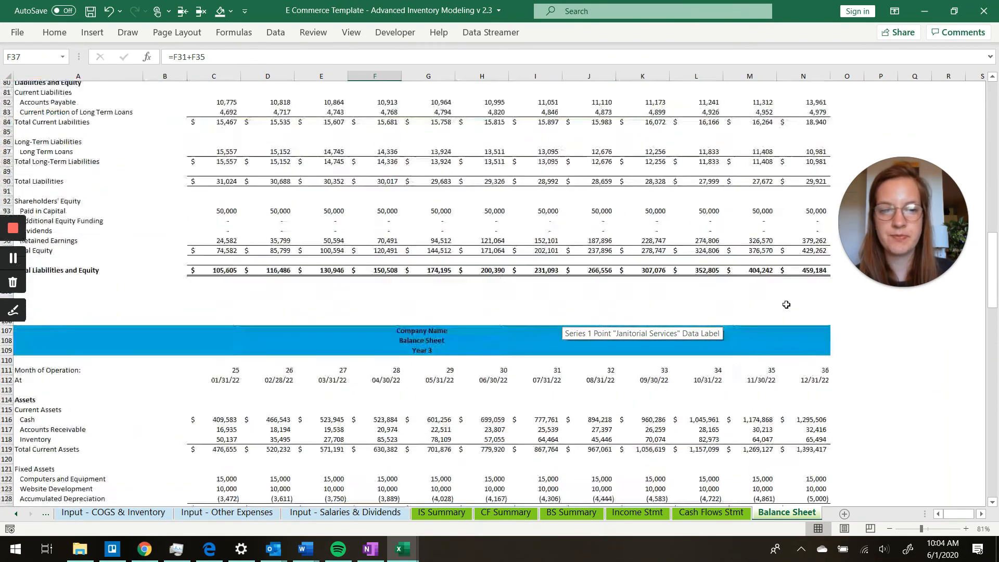
{"action": "scroll", "coordinate": [786, 304], "scroll_direction": "up", "scroll_amount": 1}
{"action": "scroll", "coordinate": [455, 518], "scroll_direction": "up", "scroll_amount": 4}
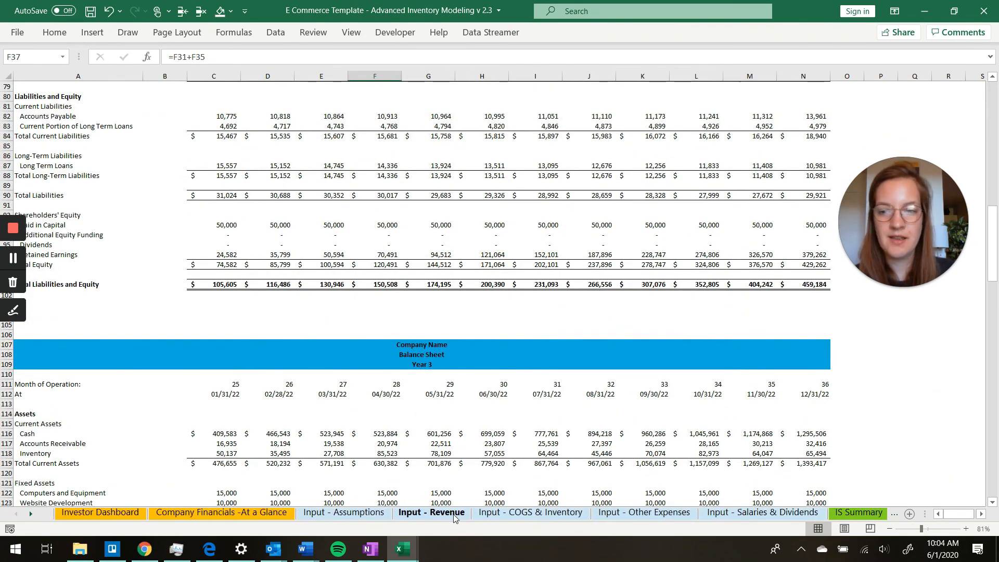
Step: Review the Investor Dashboard's prediction inputs and compare the modified income statement with the original one
{"action": "left_click", "coordinate": [85, 516]}
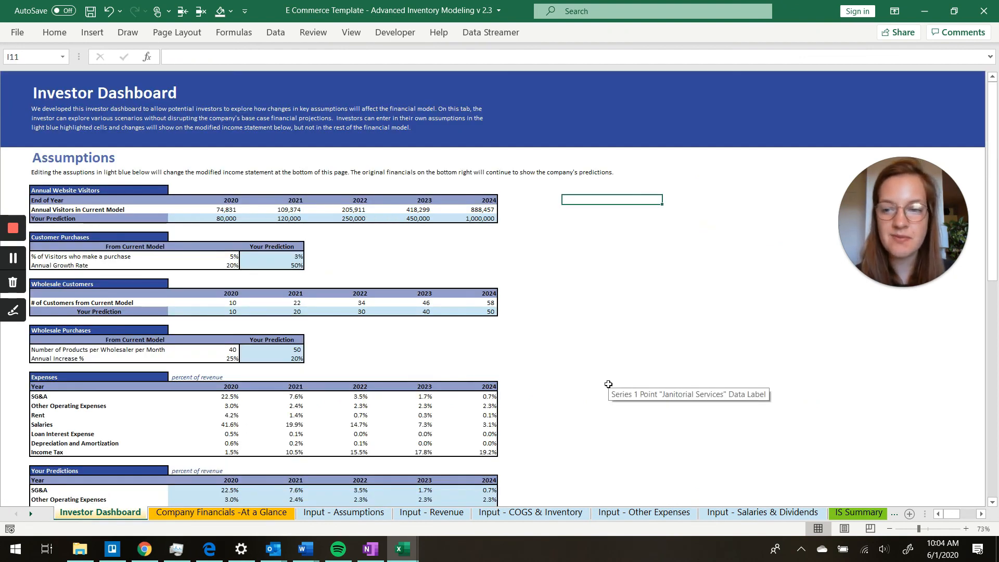
{"action": "scroll", "coordinate": [608, 384], "scroll_direction": "down", "scroll_amount": 12}
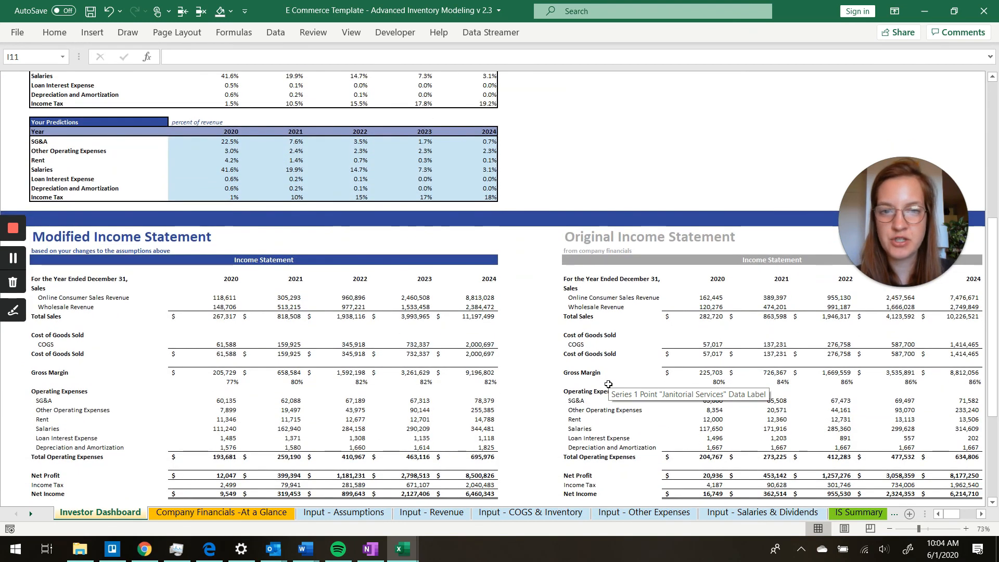
{"action": "scroll", "coordinate": [609, 384], "scroll_direction": "up", "scroll_amount": 8}
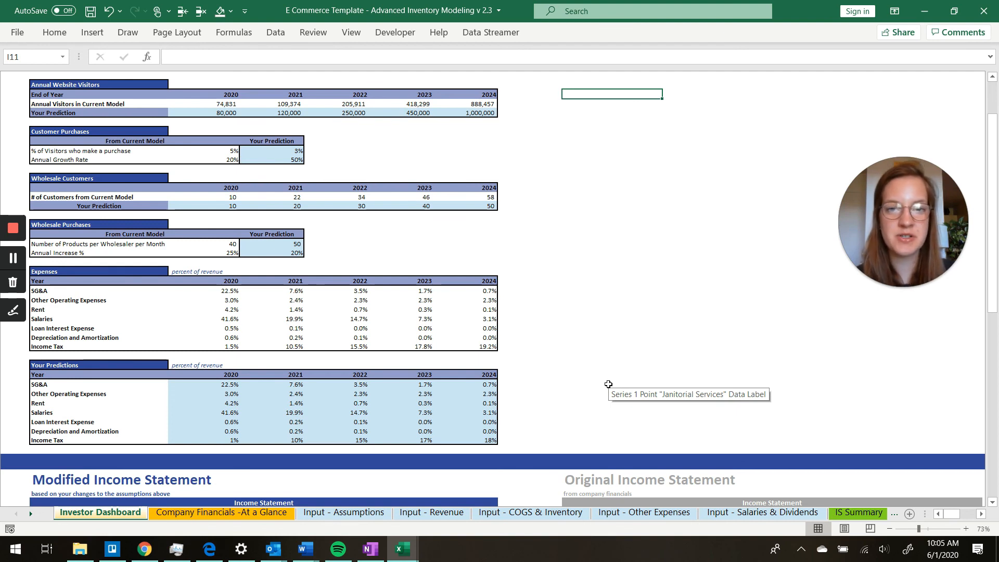
{"action": "scroll", "coordinate": [608, 383], "scroll_direction": "down", "scroll_amount": 8}
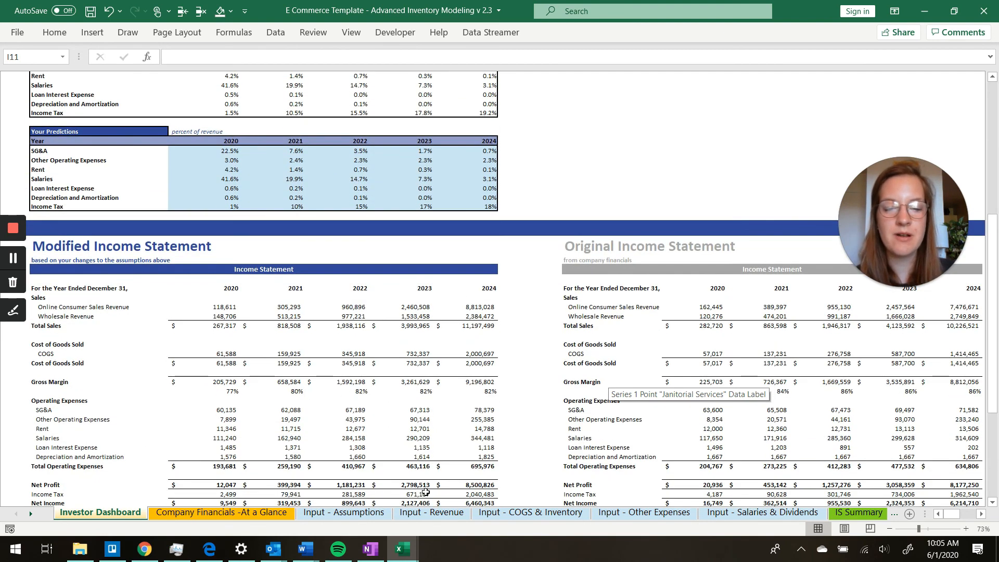